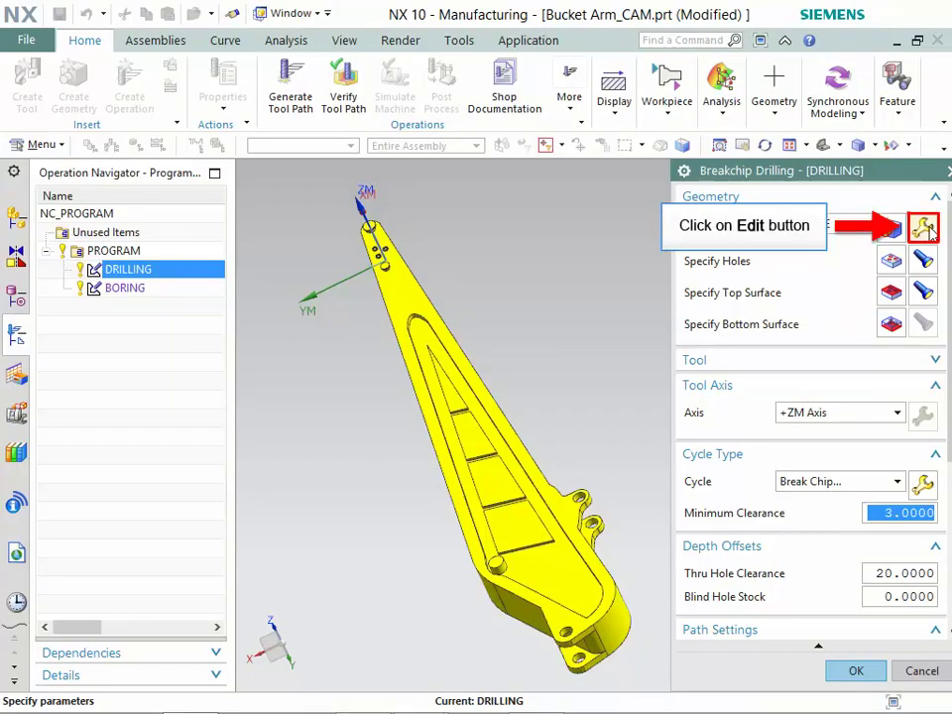
Display the part and blank geometry defined in the drilling operation's WORKPIECE.
left_click(925, 229)
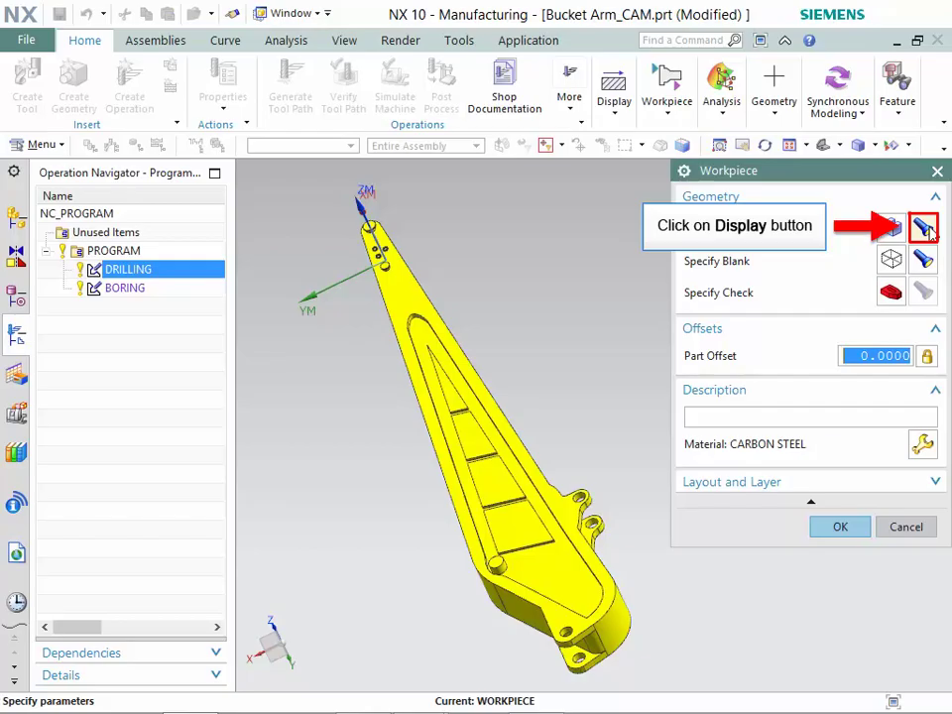
left_click(924, 229)
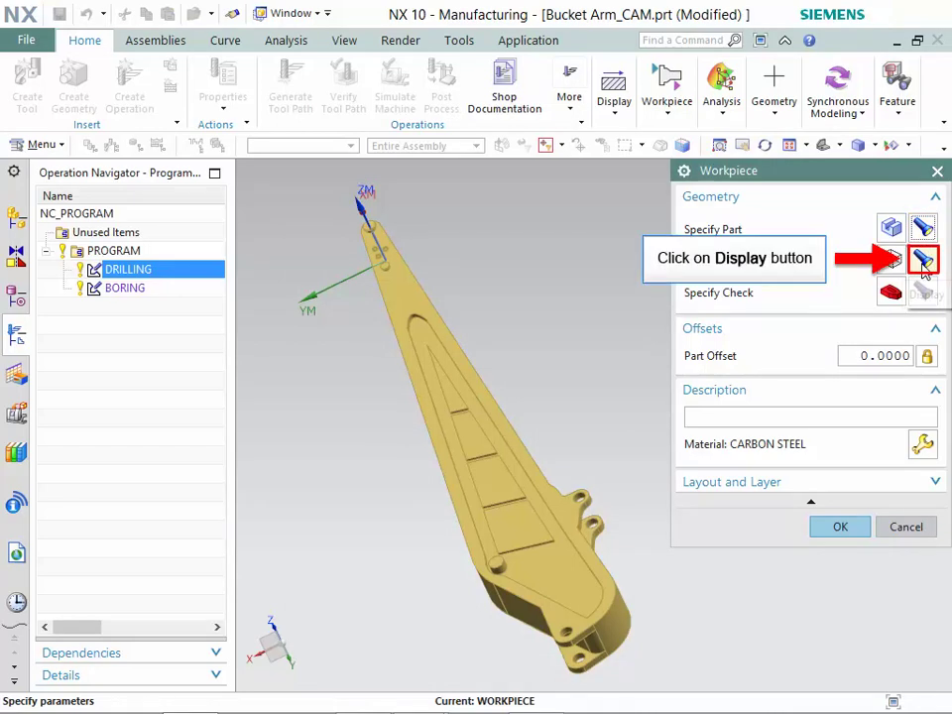
left_click(922, 261)
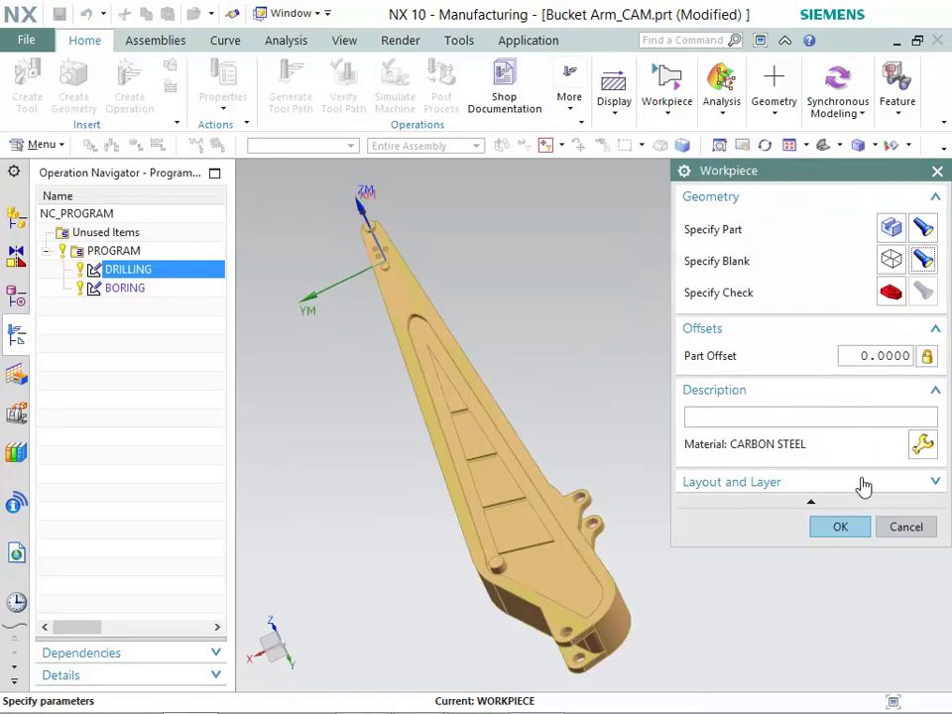
left_click(839, 528)
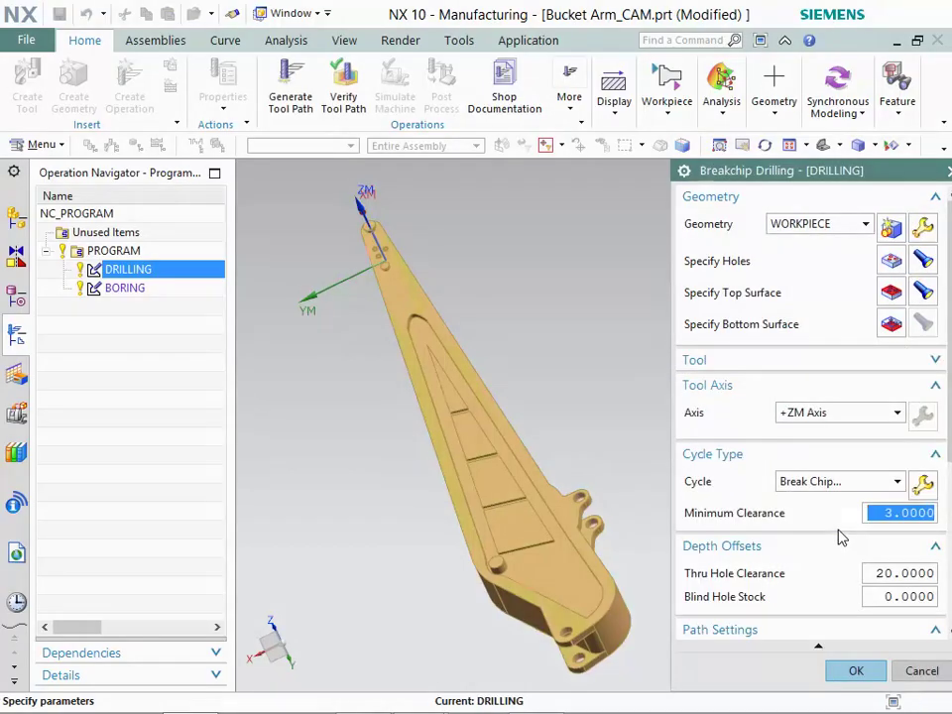
Display the holes and the top surface specified for the drilling operation.
left_click(920, 264)
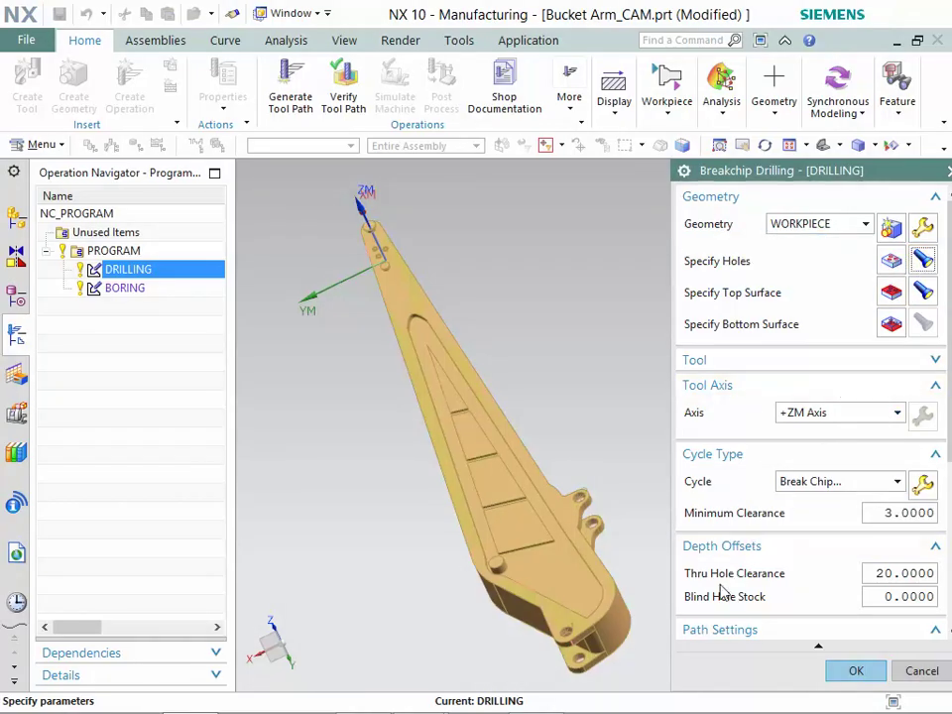
scroll(606, 682, "up", 3)
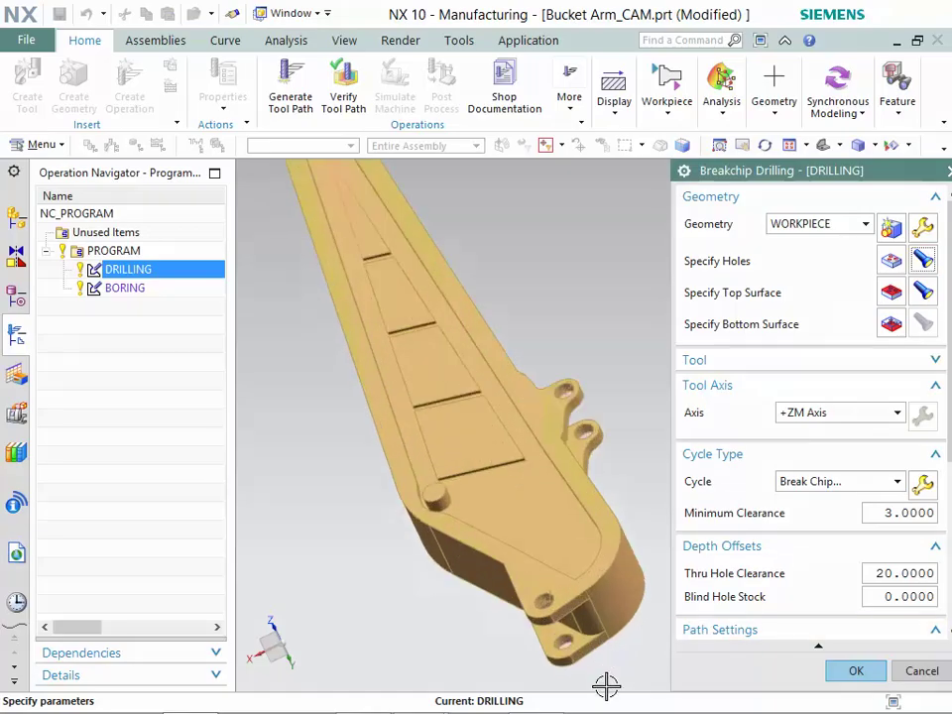
scroll(606, 684, "up", 2)
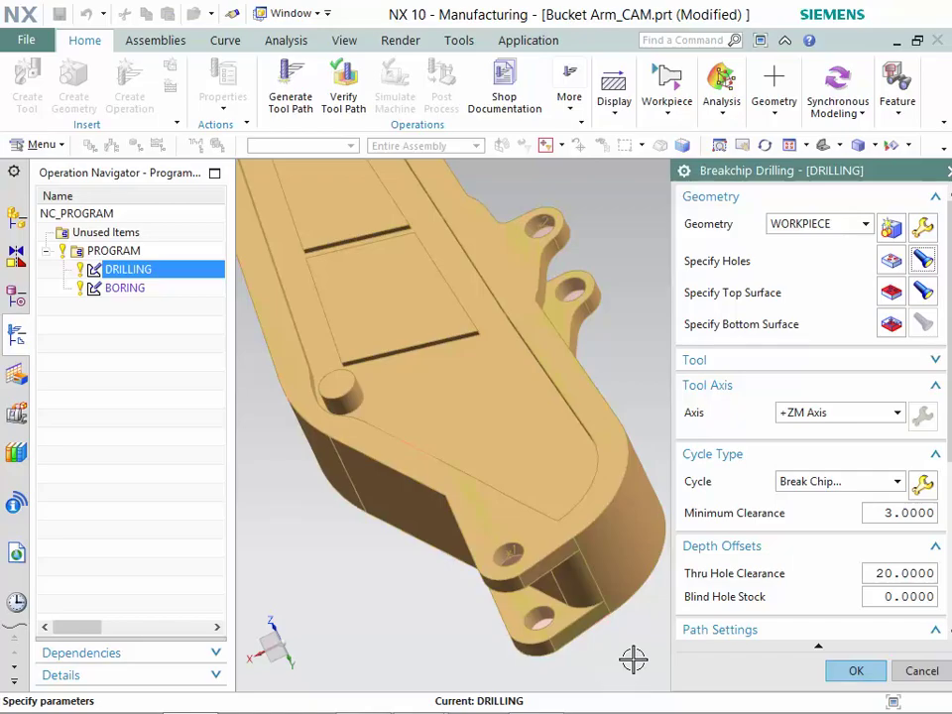
left_click(921, 291)
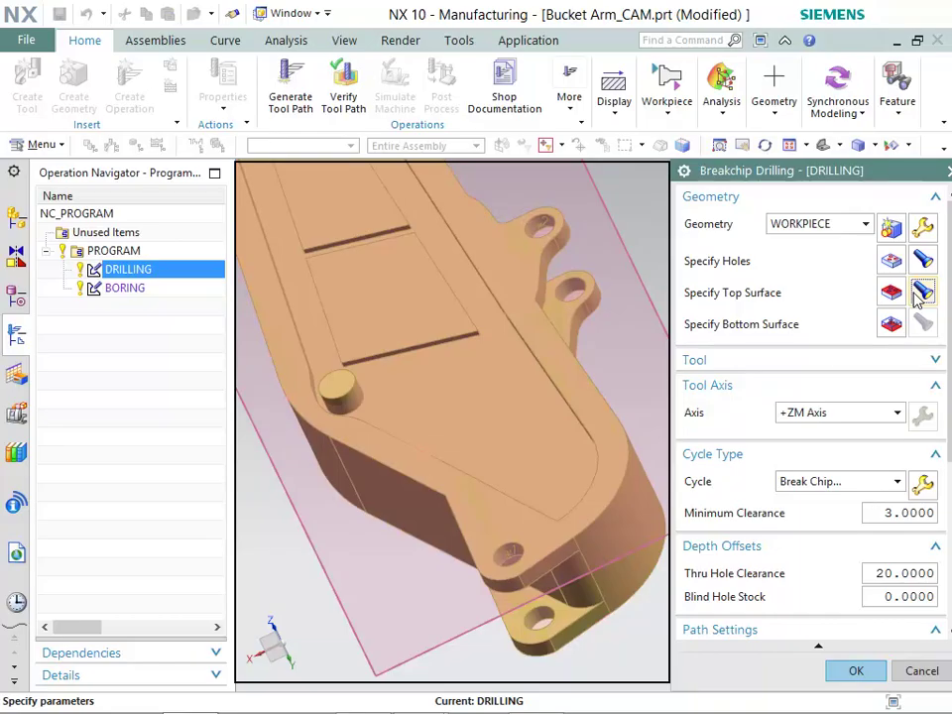
Review the tool, shank and holder dimensions of the DRT_03 drilling tool.
left_click(869, 360)
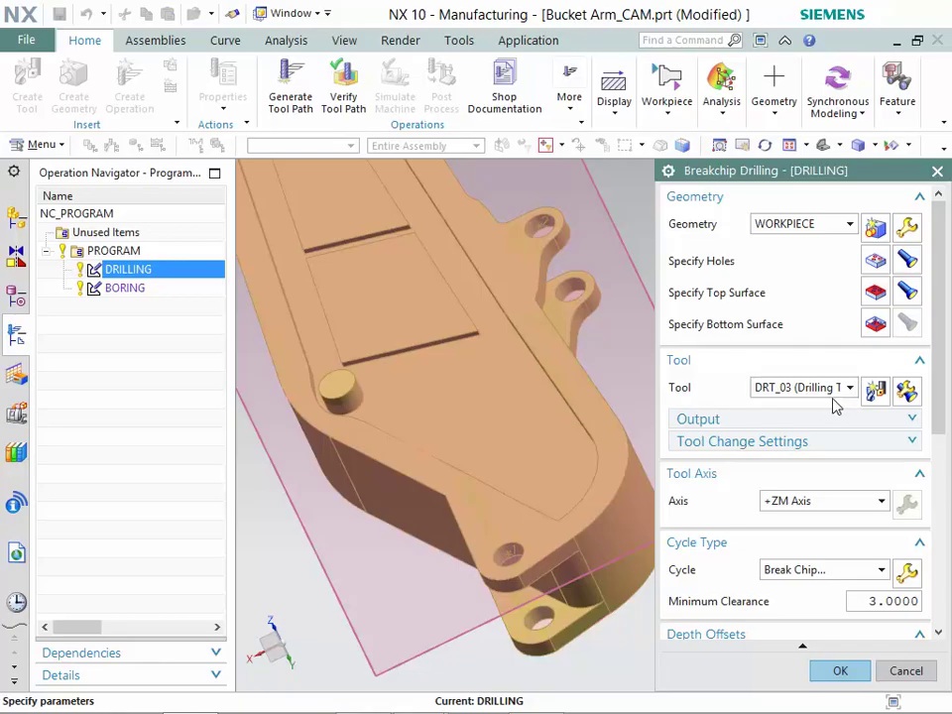
left_click(905, 392)
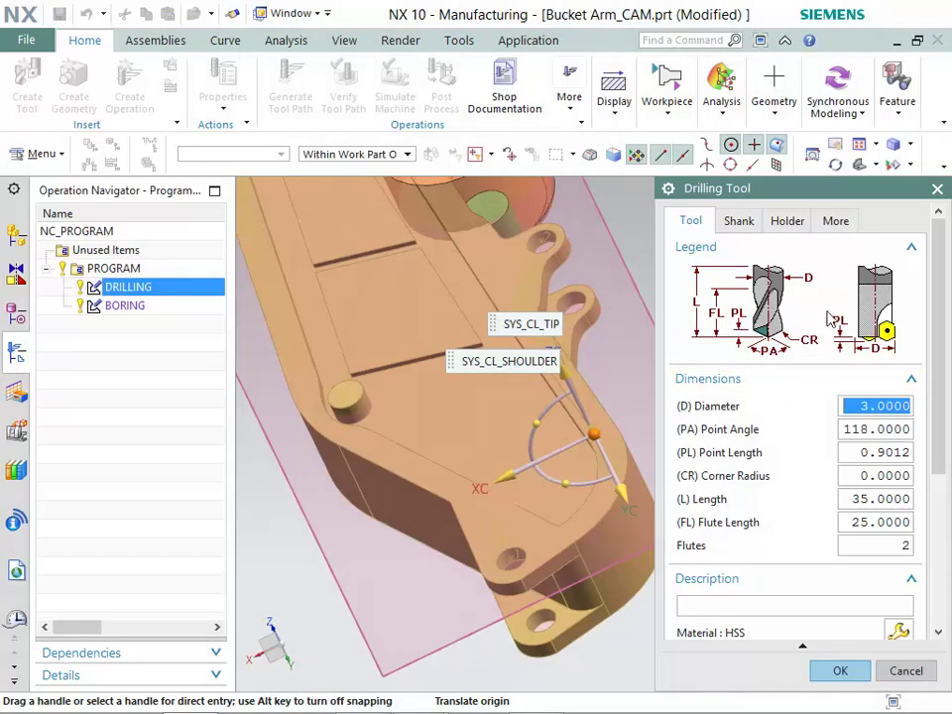
left_click(741, 221)
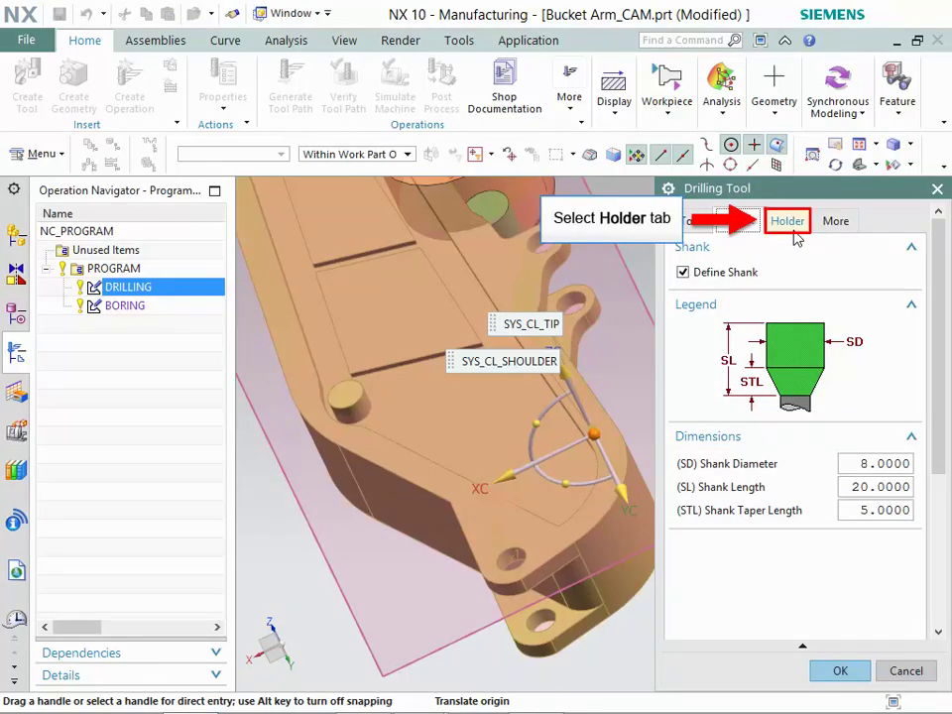
left_click(788, 221)
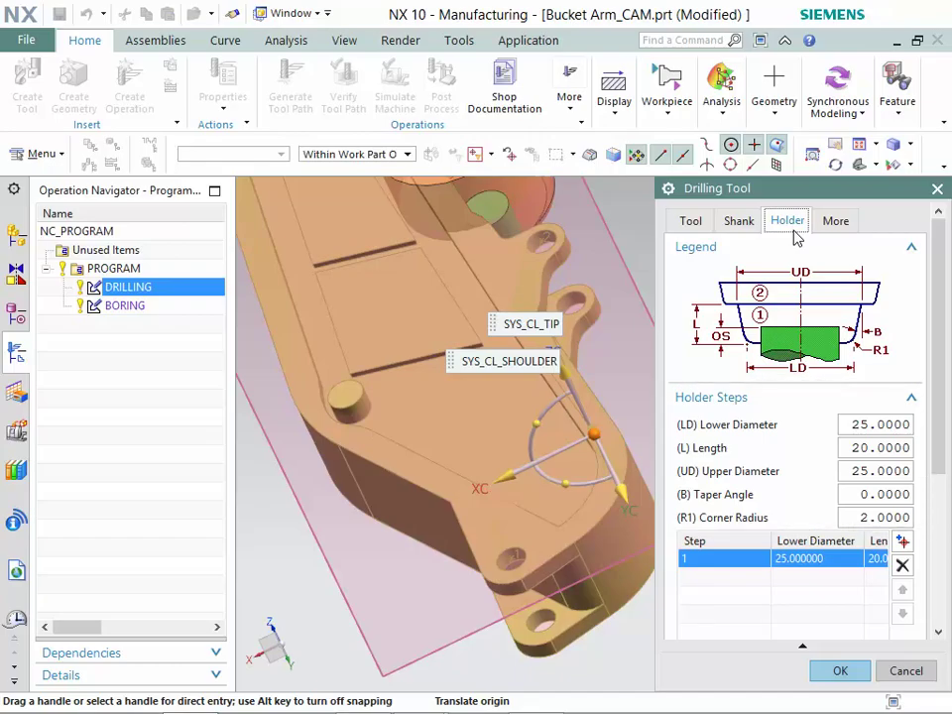
left_click(840, 671)
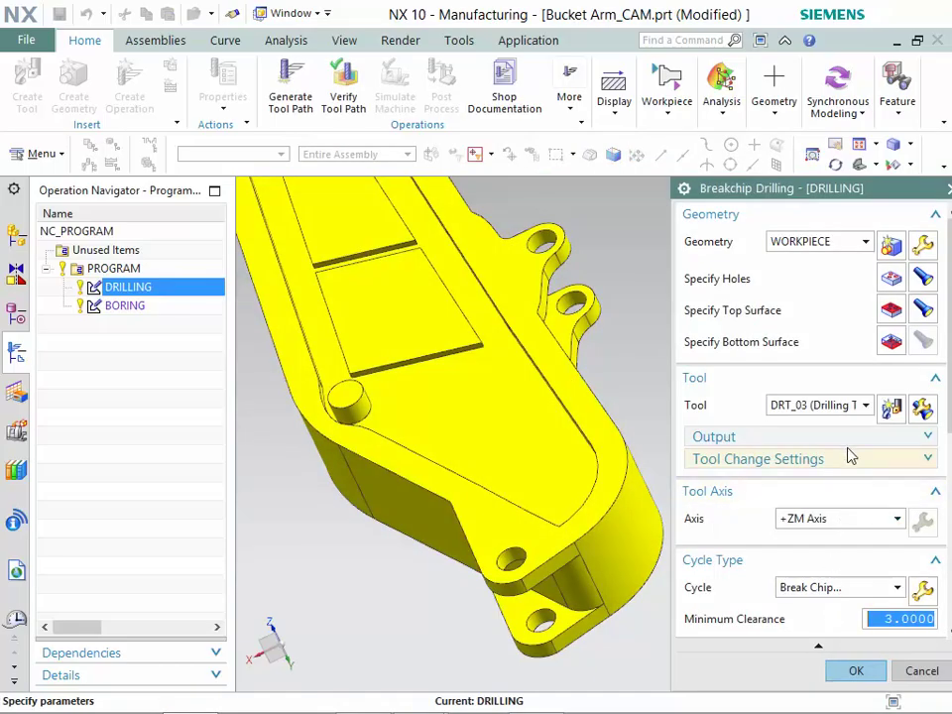
left_click(864, 380)
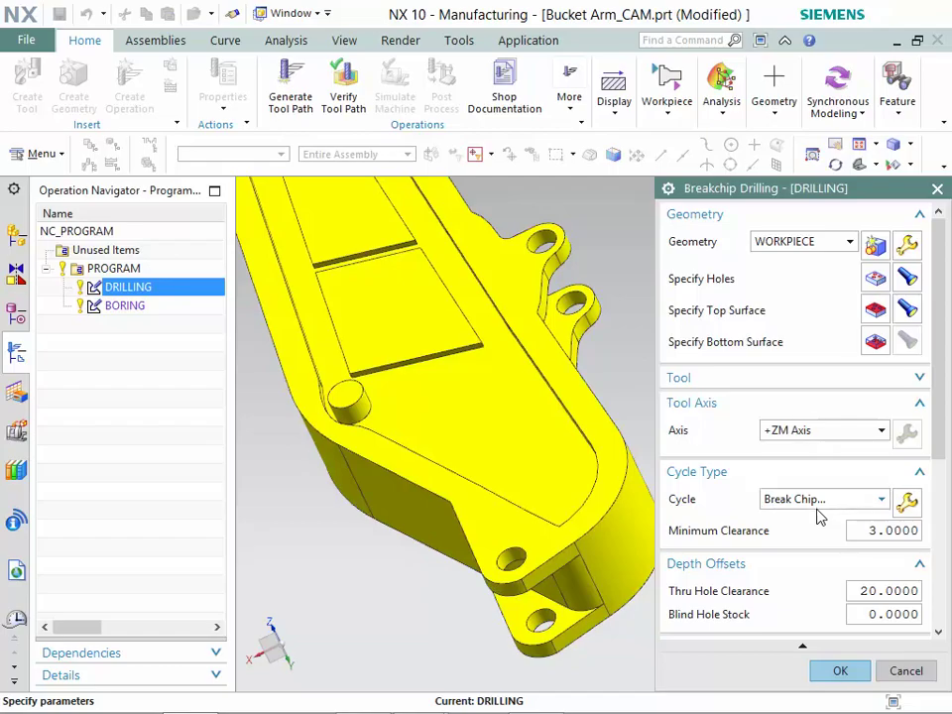
Review the Break Chip cycle's step clearance, number of parameter sets and cycle parameters, including the depth setting.
left_click(904, 508)
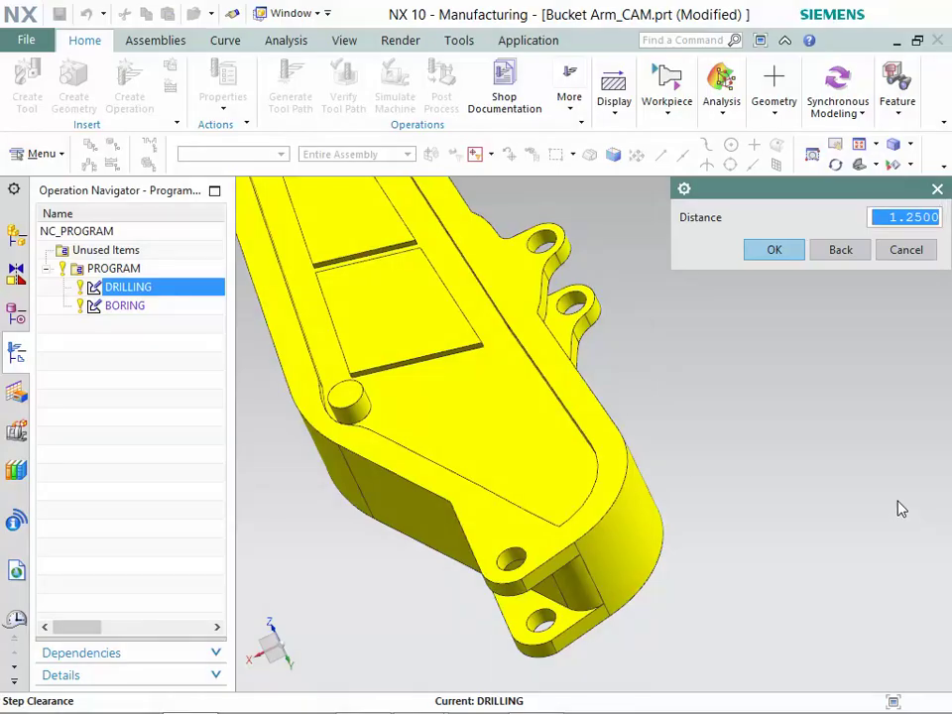
left_click(805, 257)
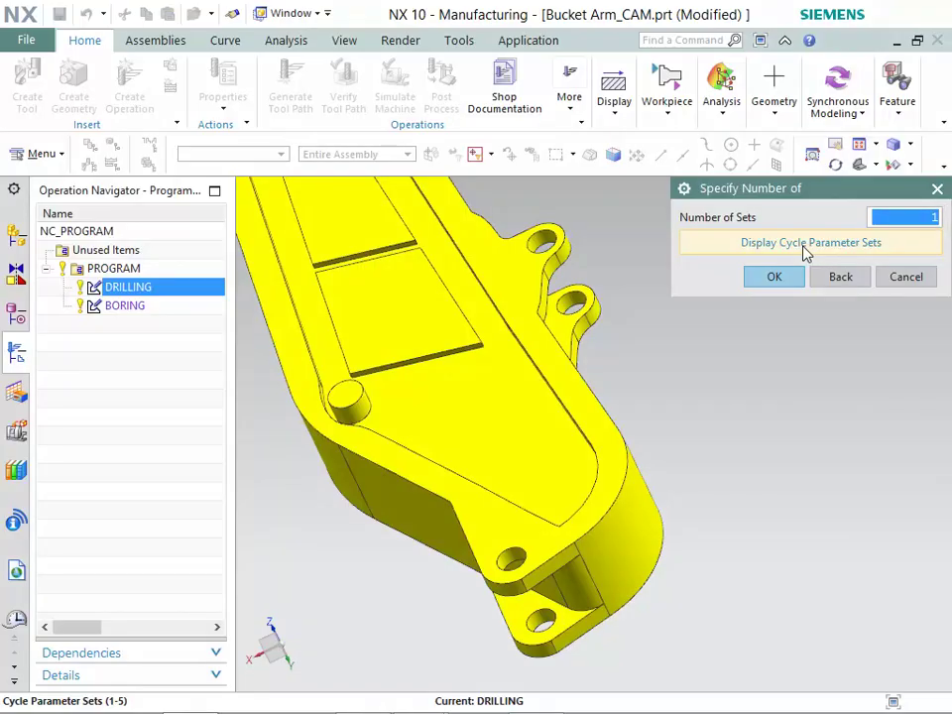
left_click(789, 284)
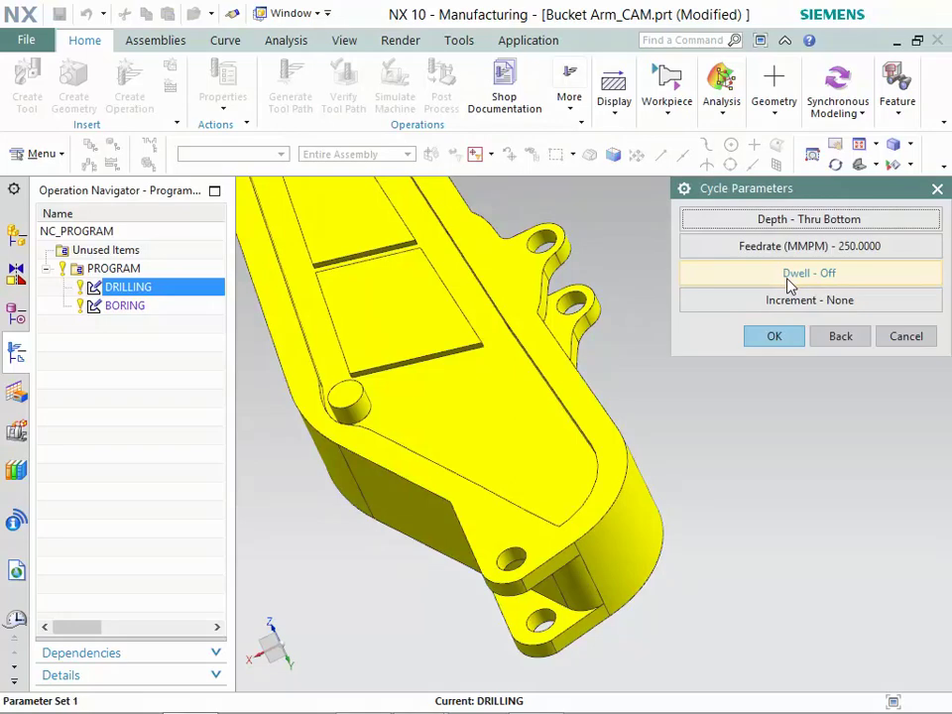
left_click(790, 221)
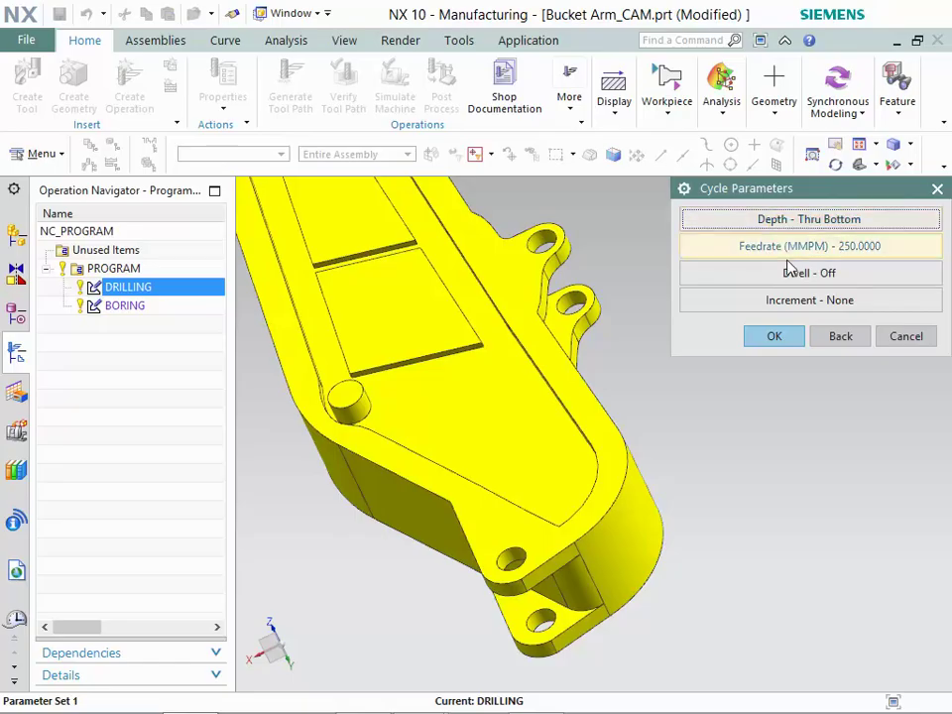
left_click(775, 338)
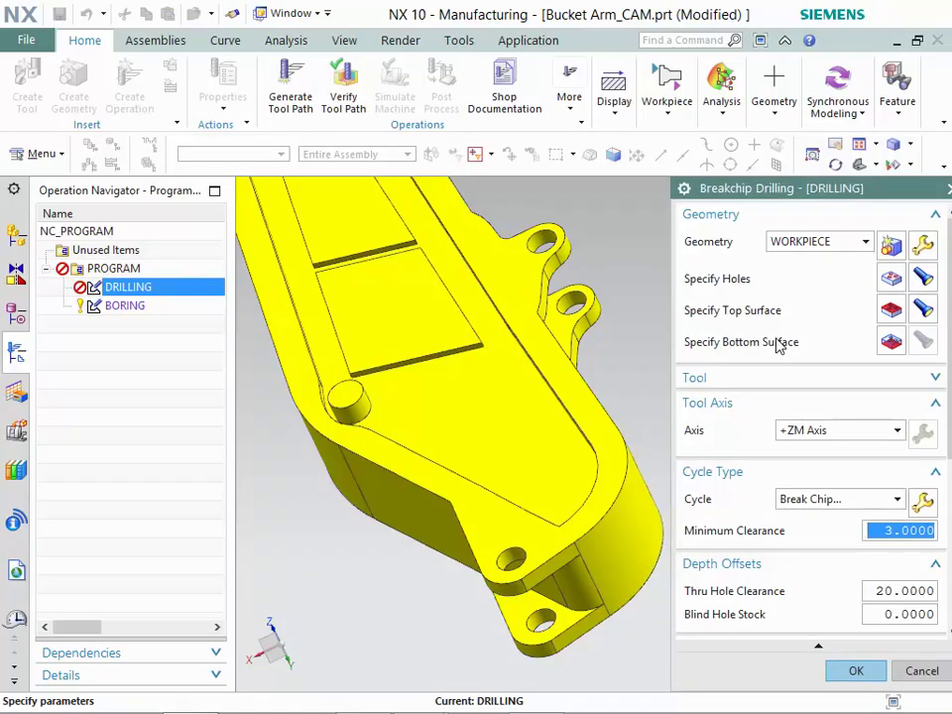
Display the clearance plane defined in the drilling operation's avoidance settings.
scroll(937, 375, "down", 5)
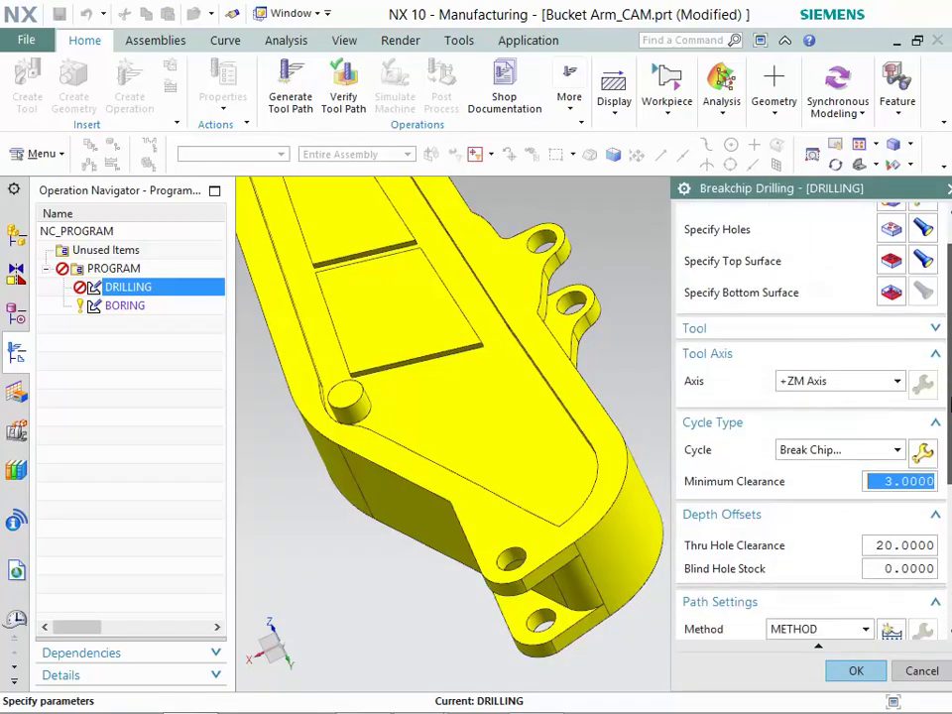
scroll(942, 481, "down", 3)
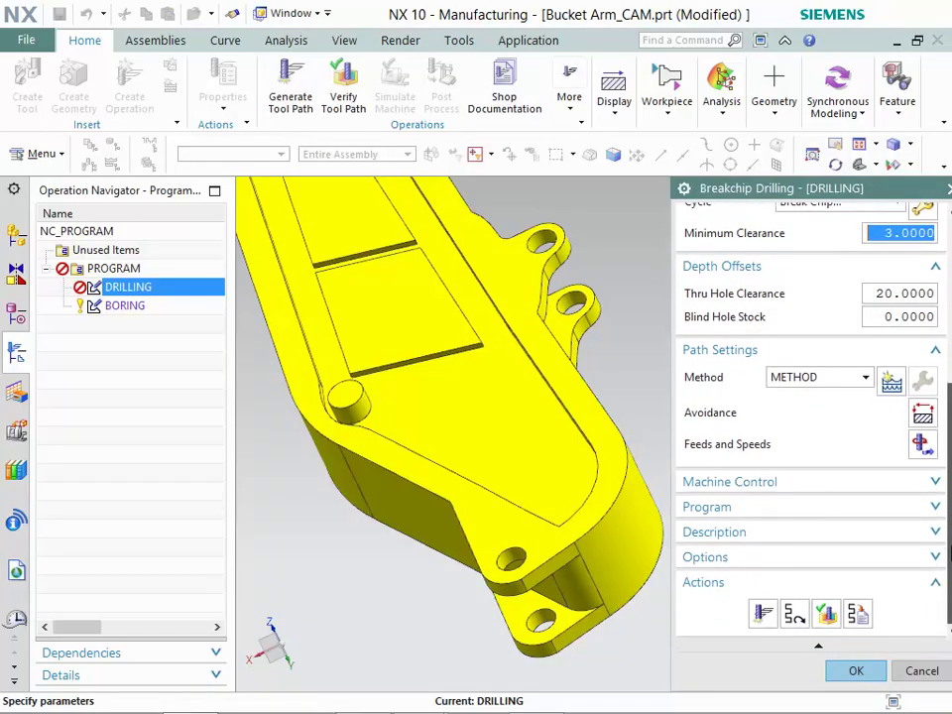
left_click(924, 414)
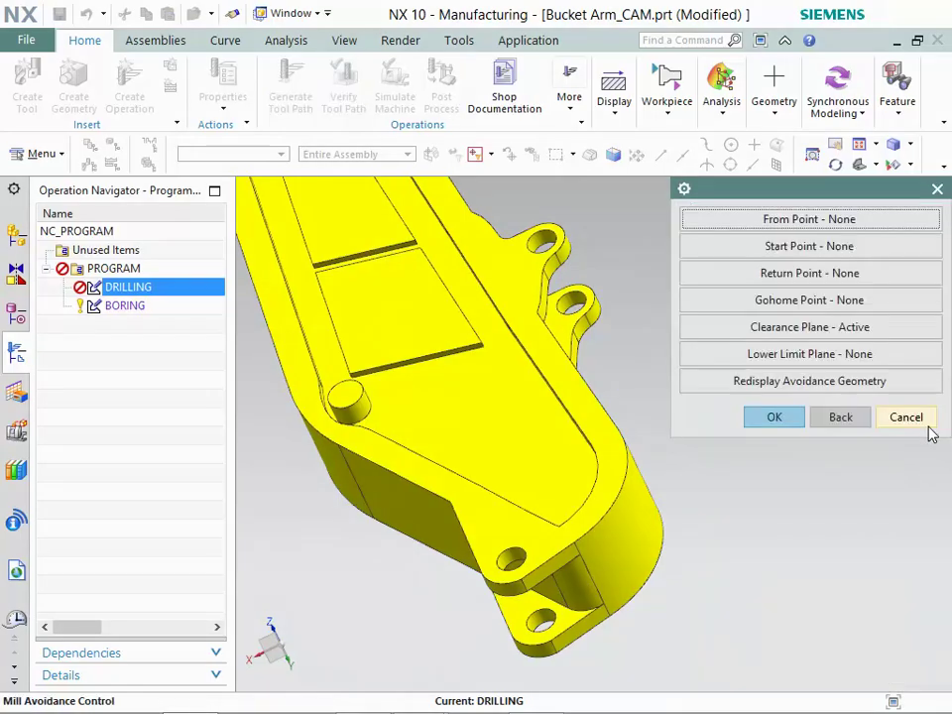
left_click(869, 336)
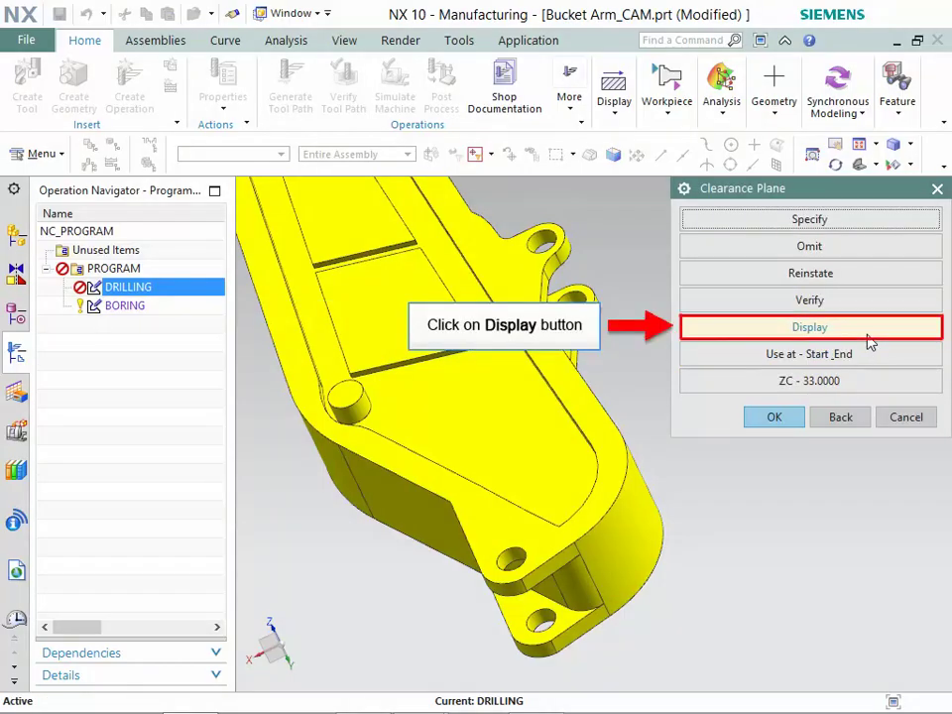
left_click(868, 337)
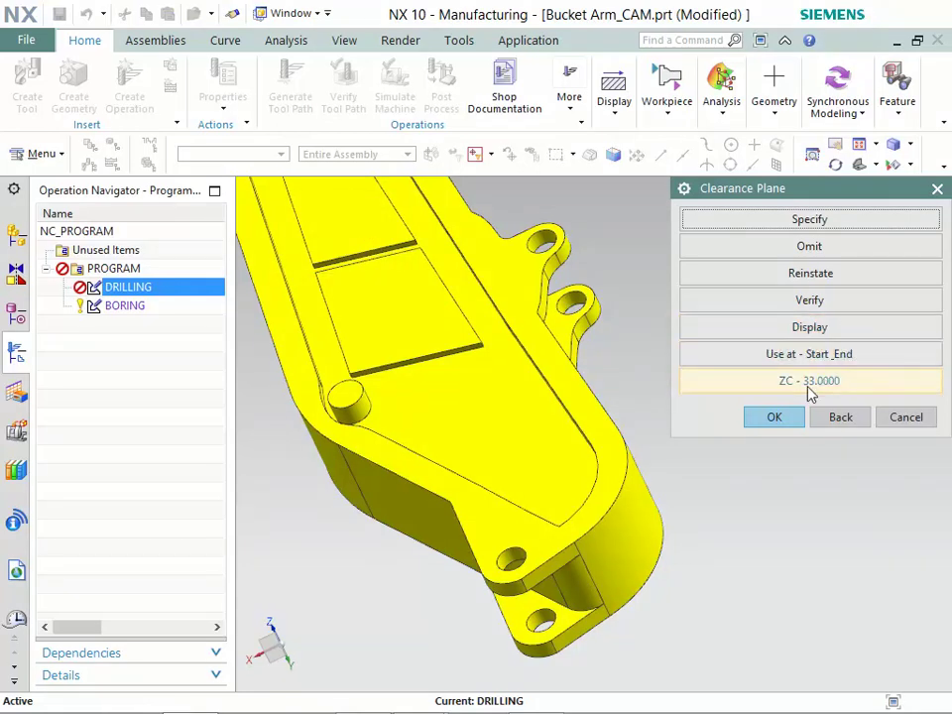
left_click(772, 424)
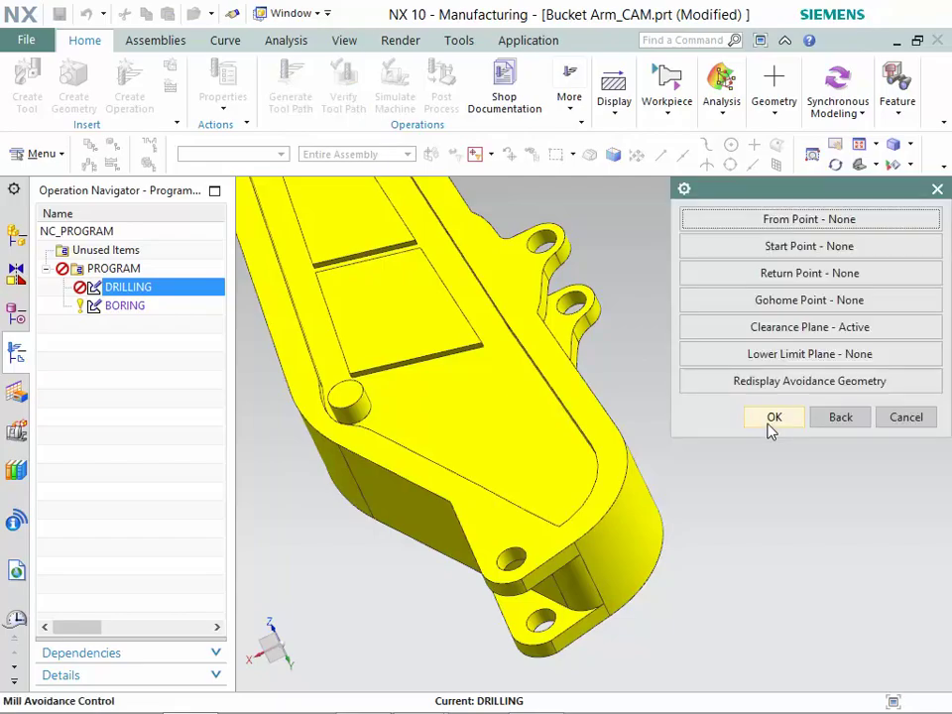
left_click(773, 422)
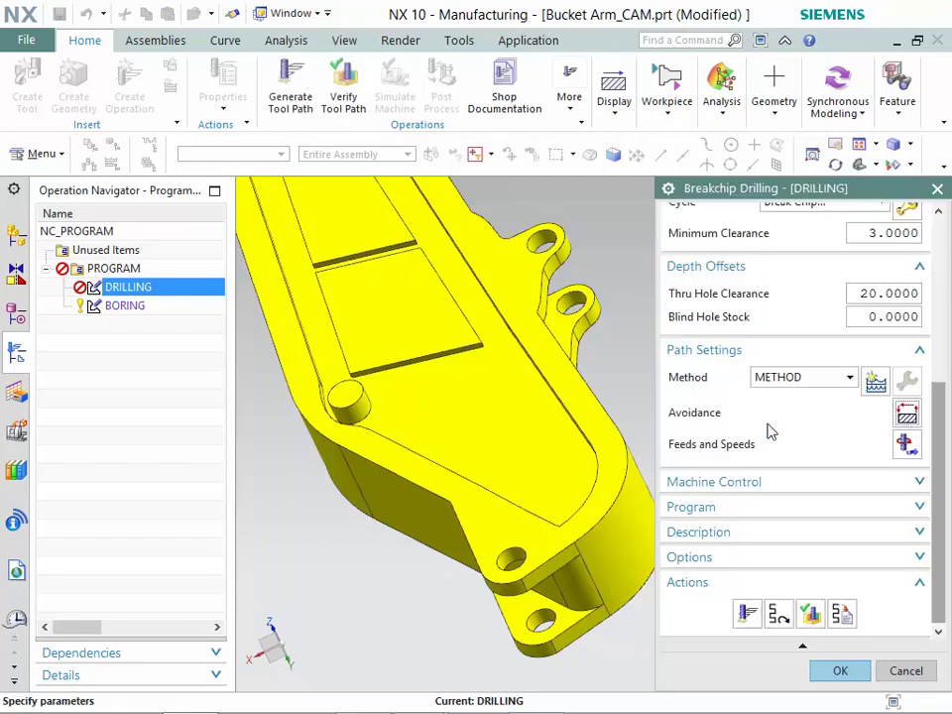
Review the drilling operation's feeds and speeds and generate its tool path.
left_click(898, 450)
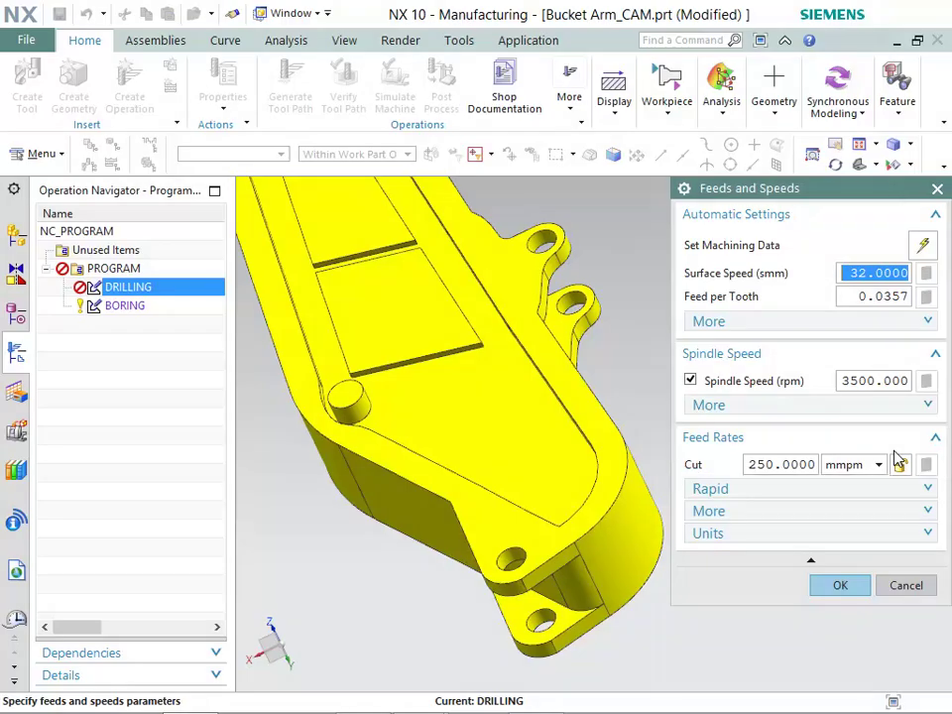
left_click(836, 588)
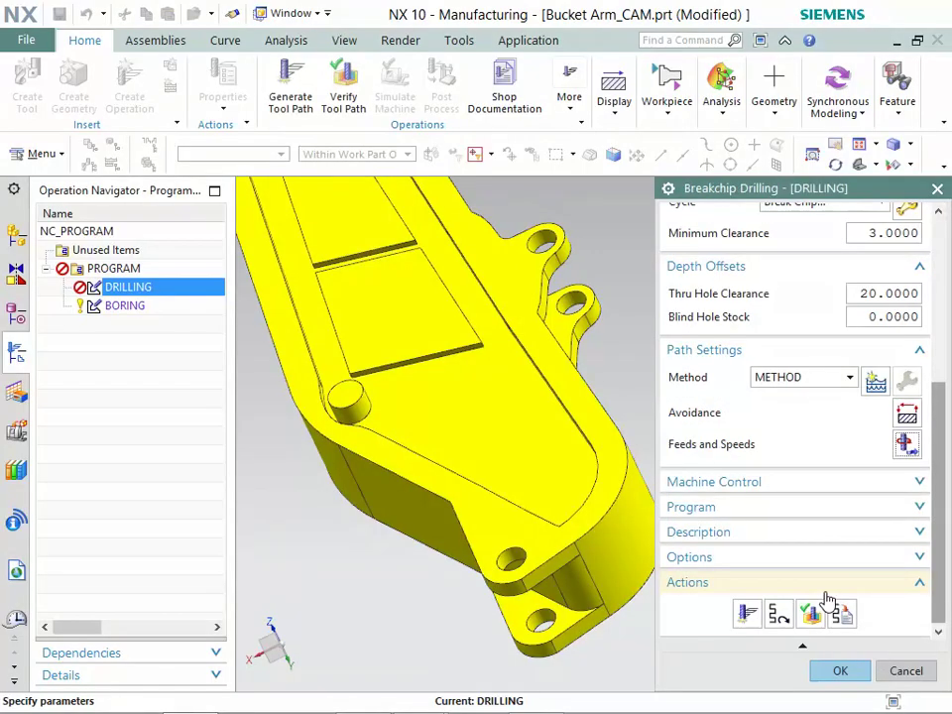
left_click(746, 615)
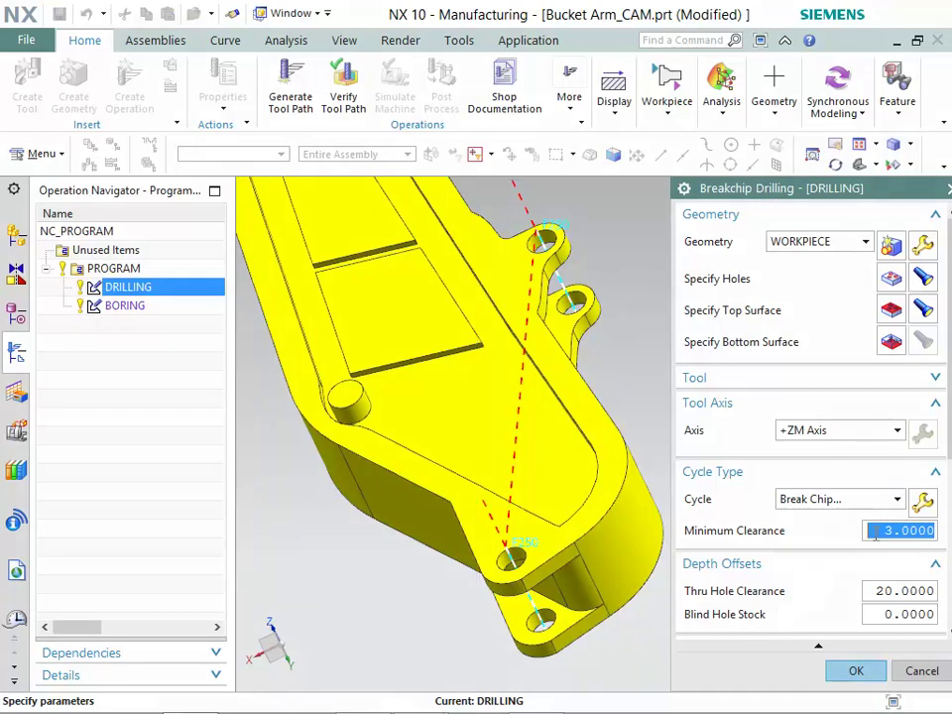
Verify the drilling tool path by playing the 3D Dynamic material removal simulation.
left_click_drag(950, 447, 950, 627)
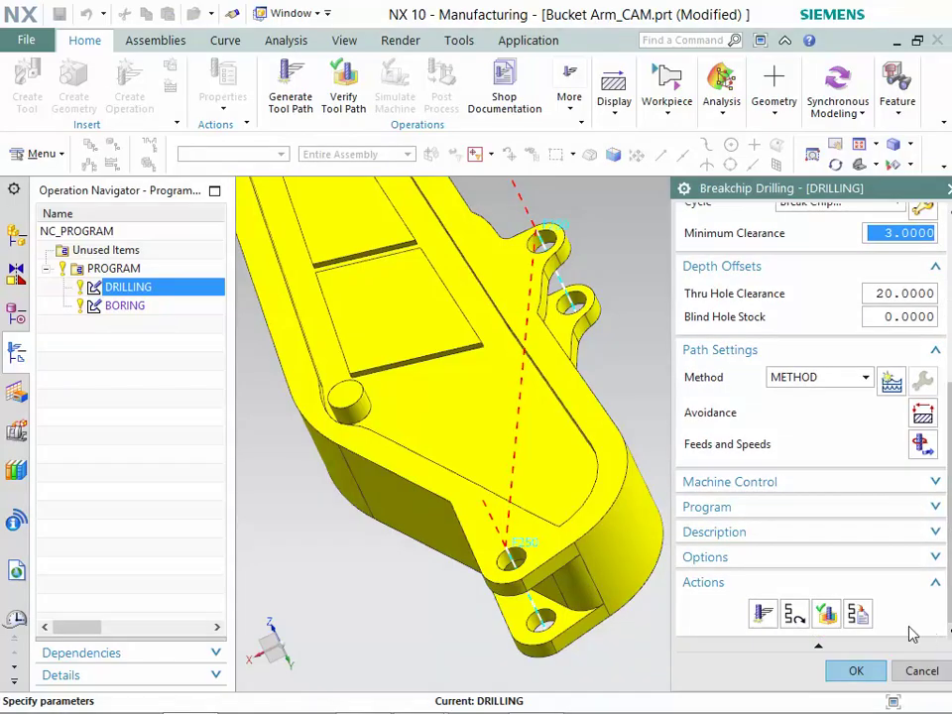
left_click(829, 617)
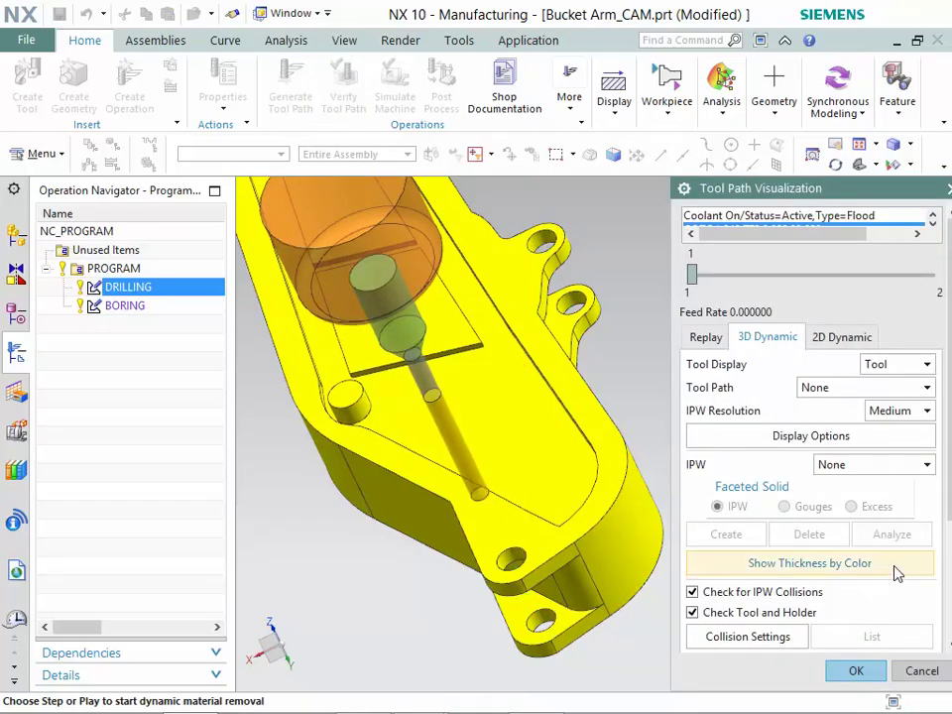
left_click_drag(949, 496, 949, 625)
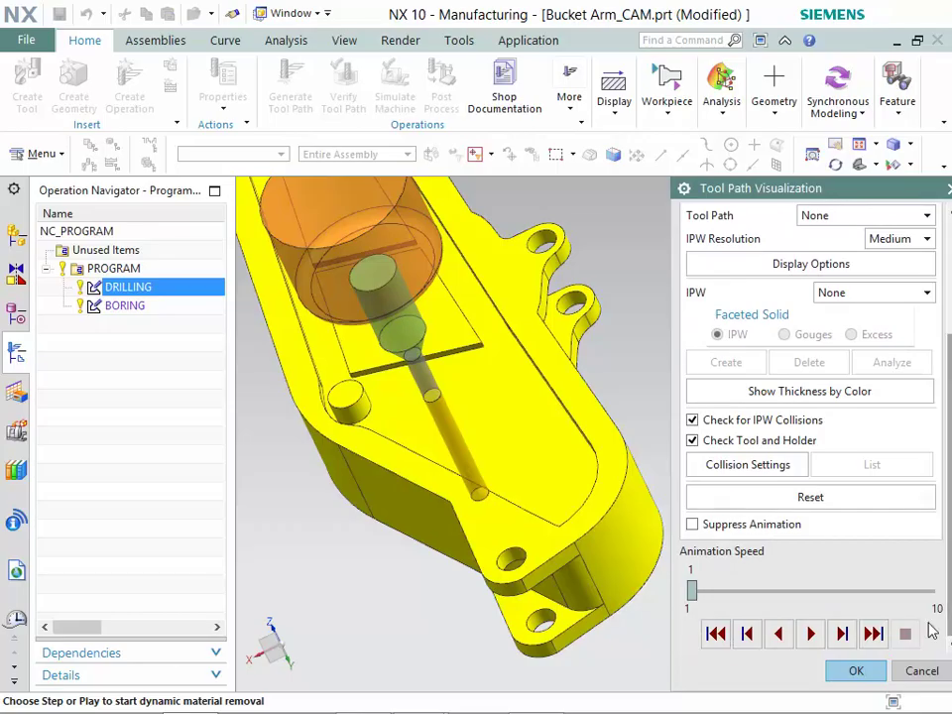
left_click(818, 641)
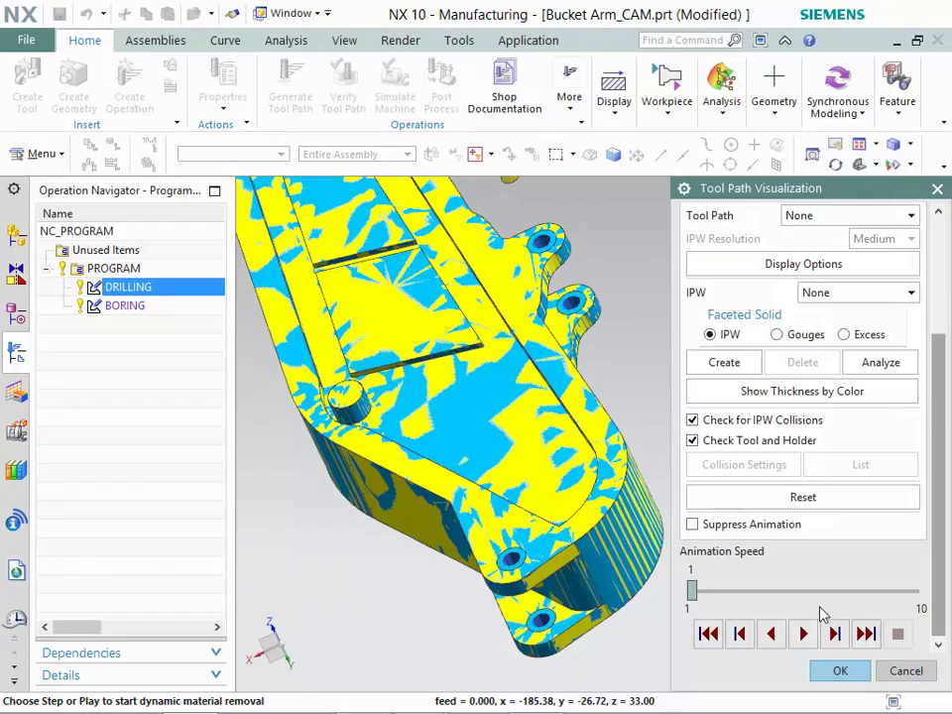
Show the simulated part's thickness by color and measure the remaining material at the lower of the two side lug holes.
left_click(850, 393)
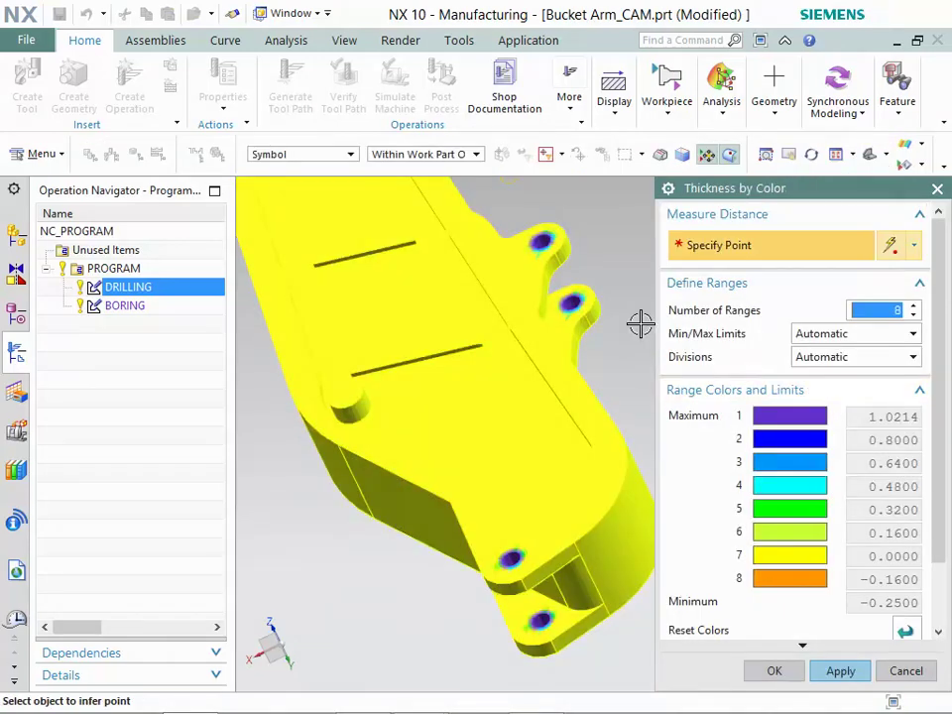
left_click(574, 301)
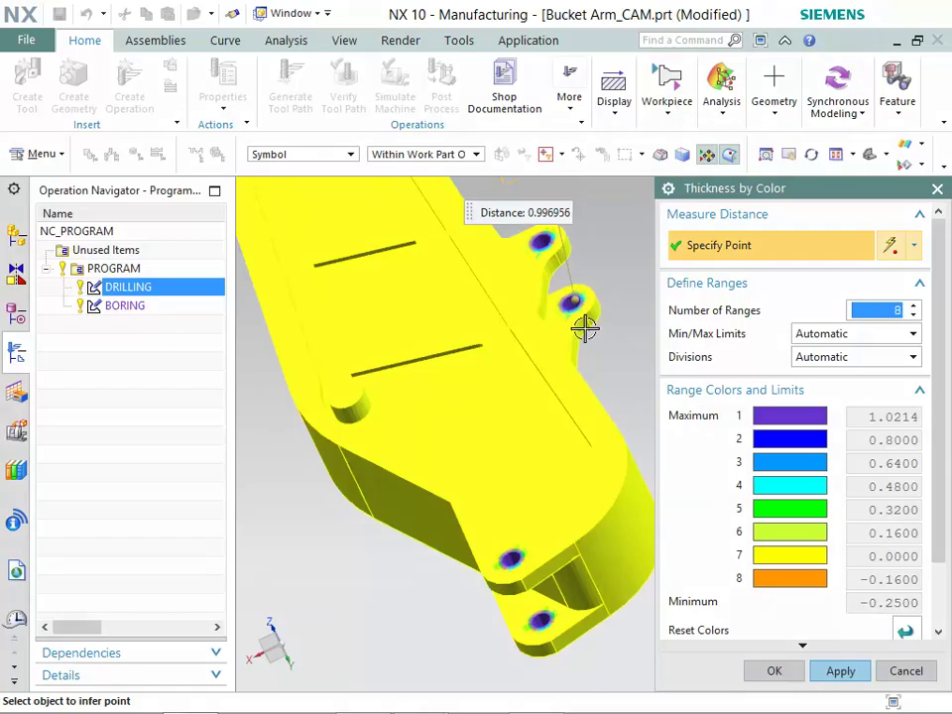
Finish the thickness analysis and tool path visualization, and accept the break-chip drilling operation.
left_click(801, 671)
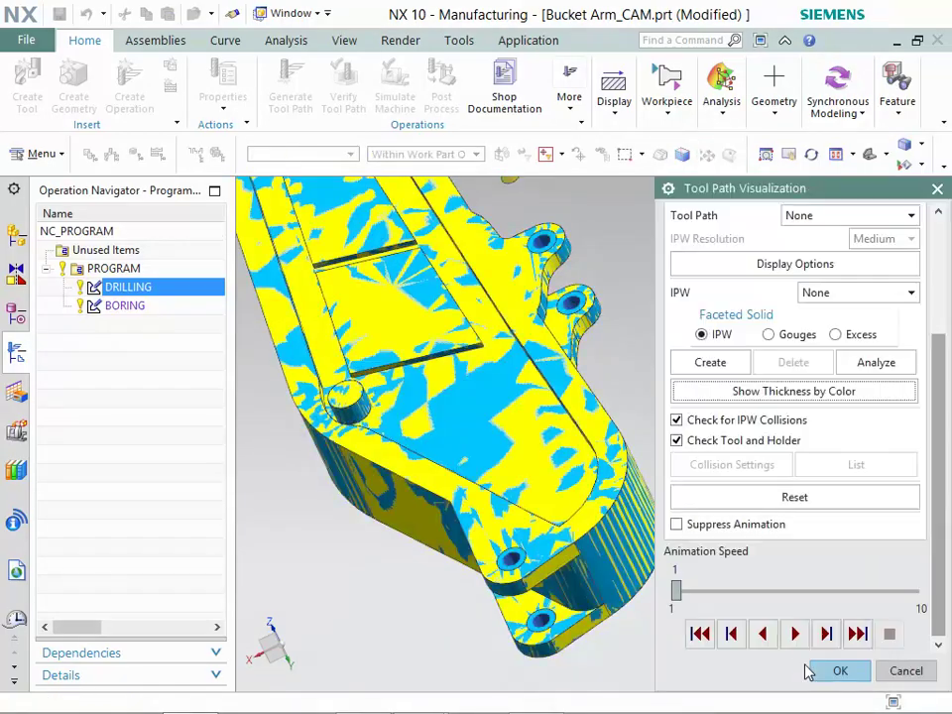
left_click(838, 671)
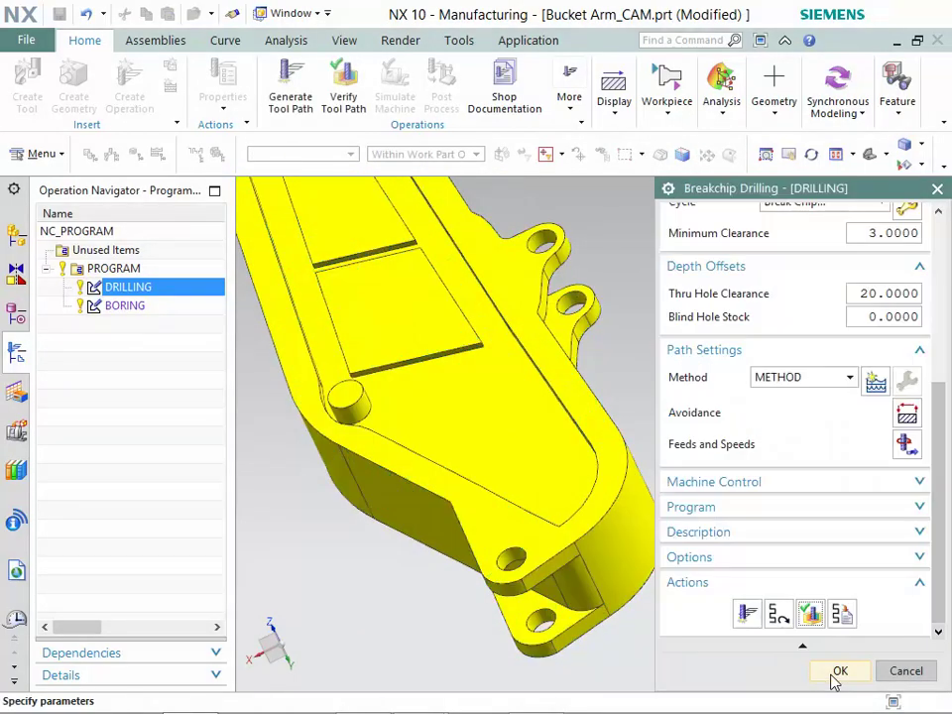
left_click(838, 672)
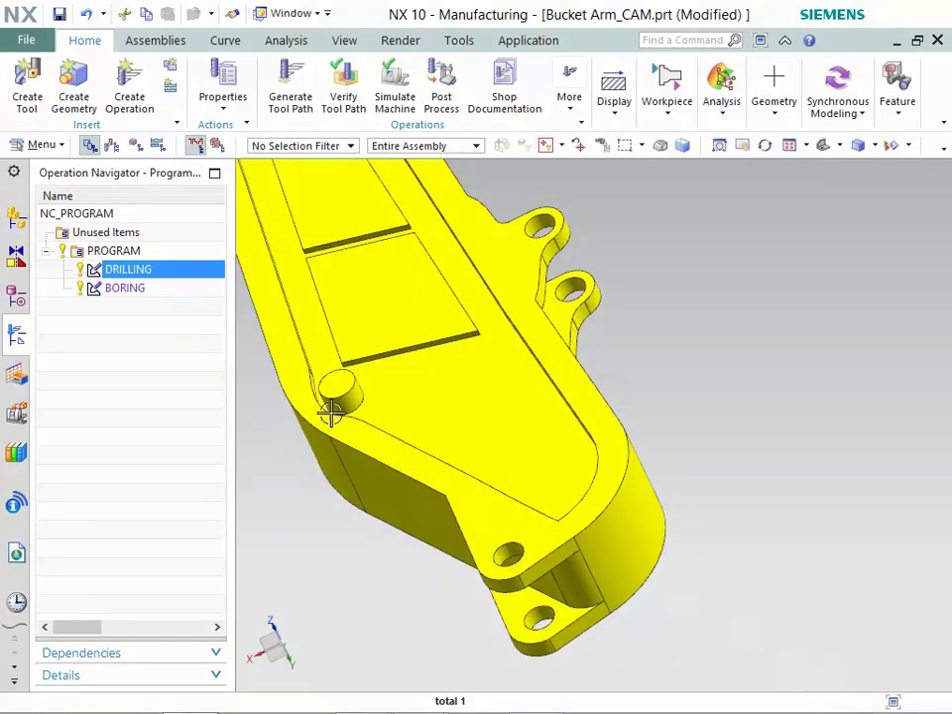
Open the BORING operation and display its specified holes and its top and bottom surfaces.
double_click(144, 298)
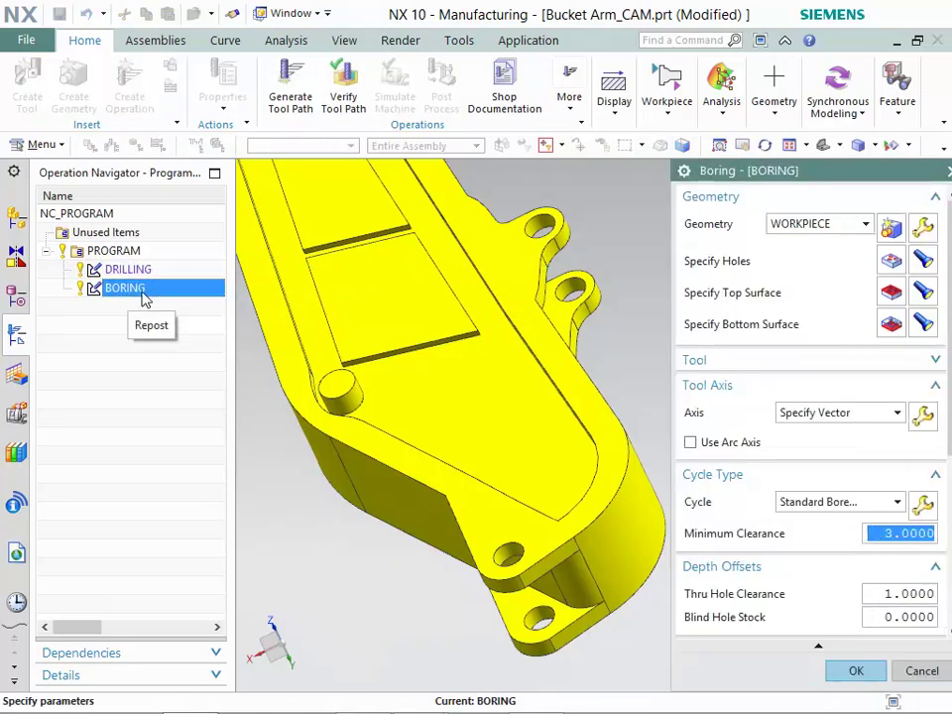
left_click(926, 272)
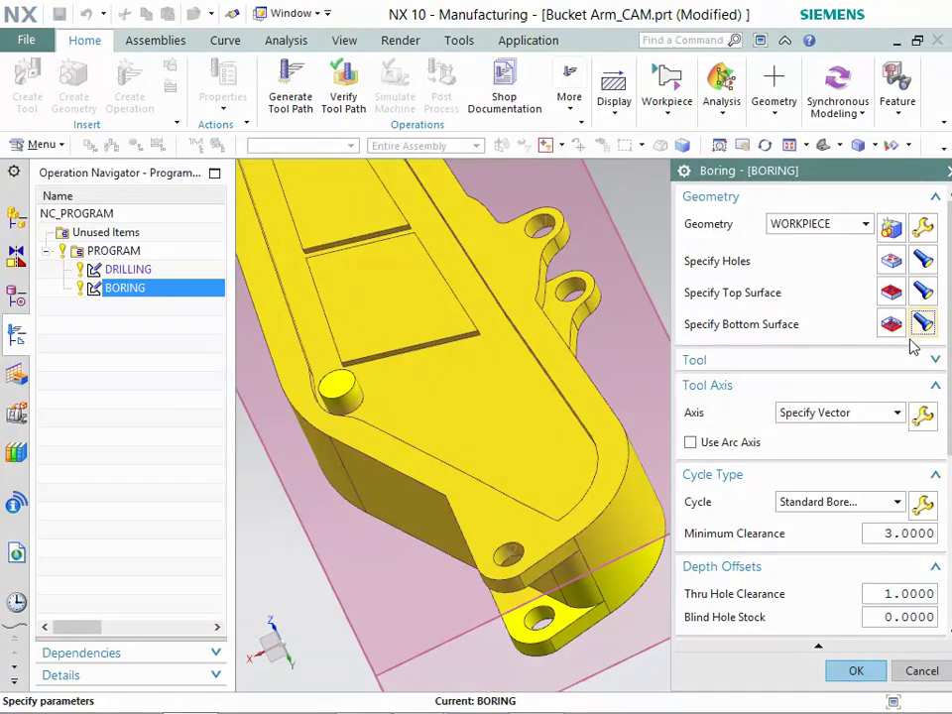
Review the tool, shank and holder dimensions of the BT_05 boring tool assigned to the boring operation.
left_click(879, 363)
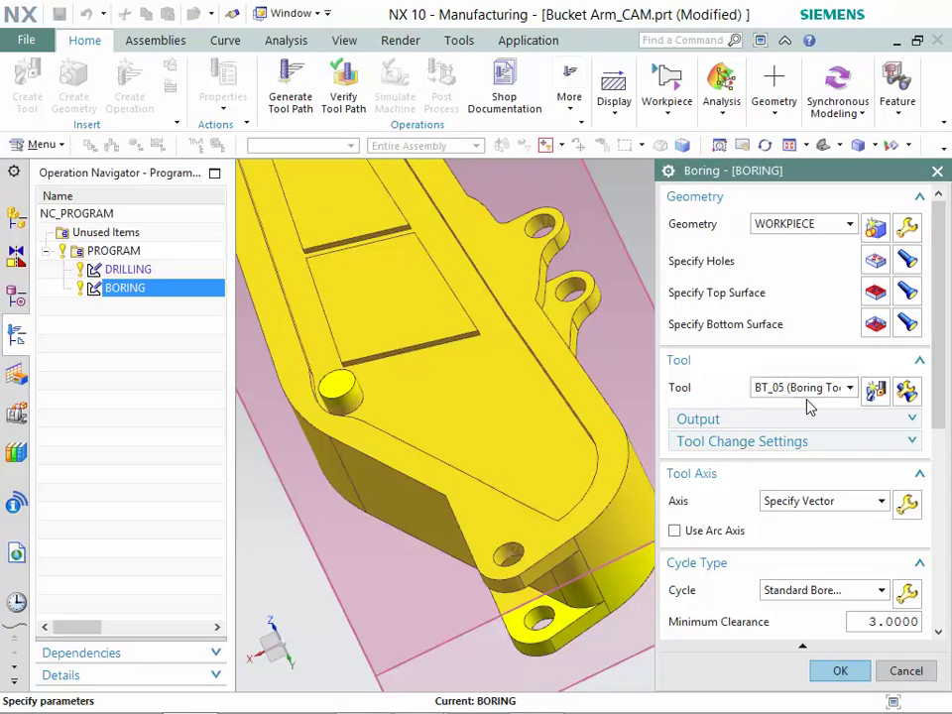
left_click(907, 392)
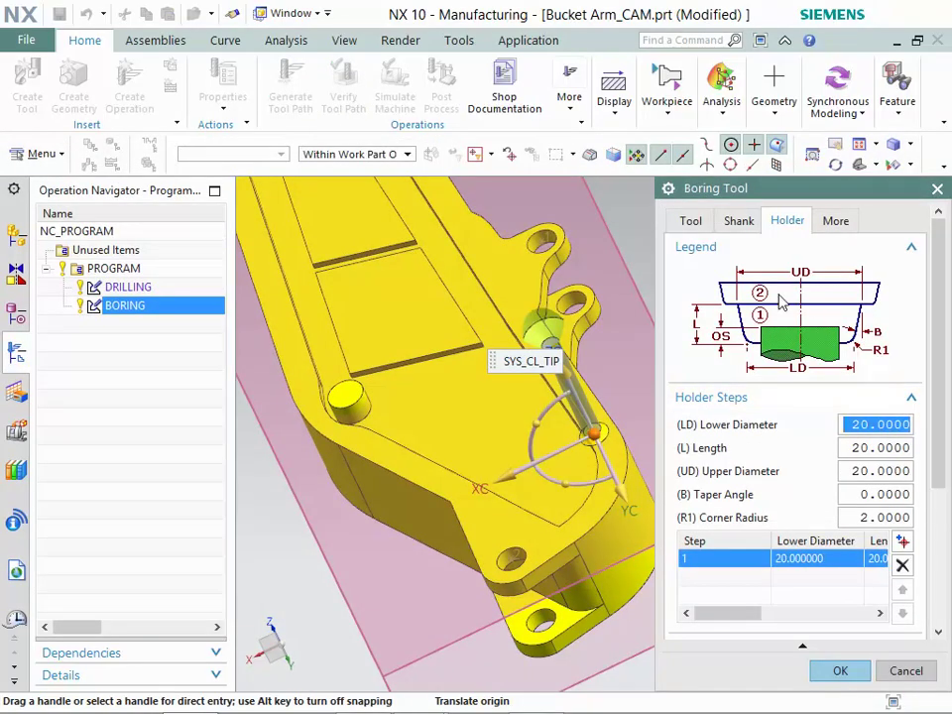
left_click(694, 222)
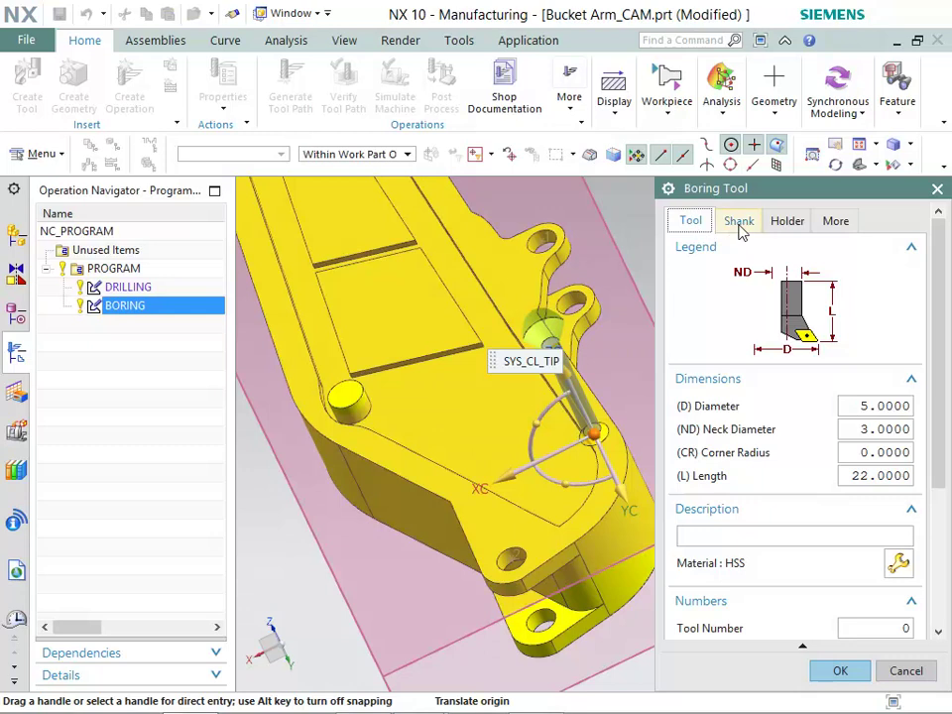
left_click(739, 222)
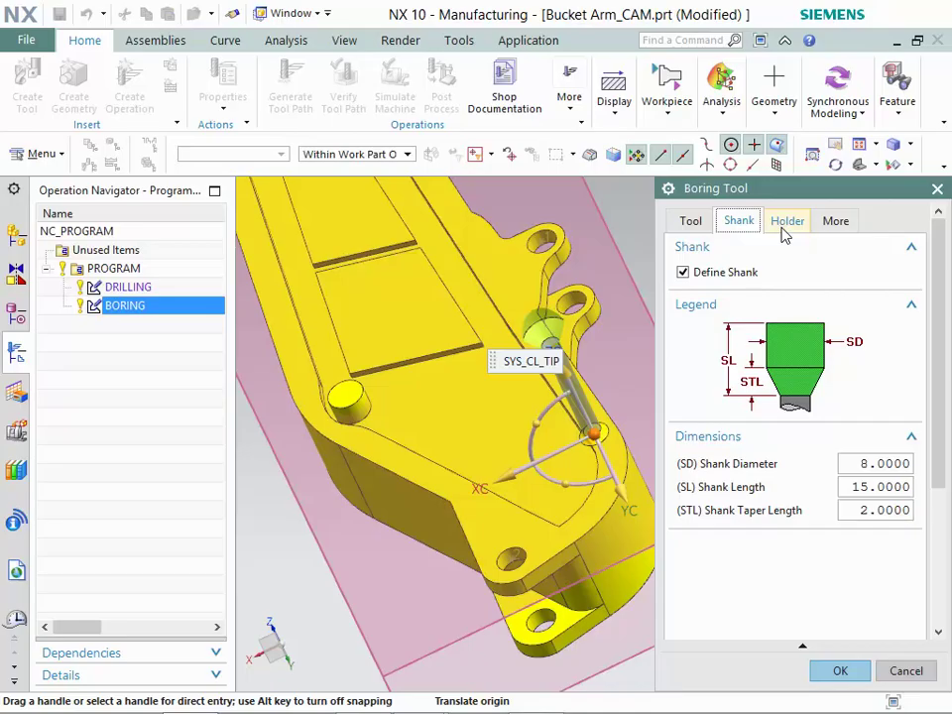
left_click(785, 224)
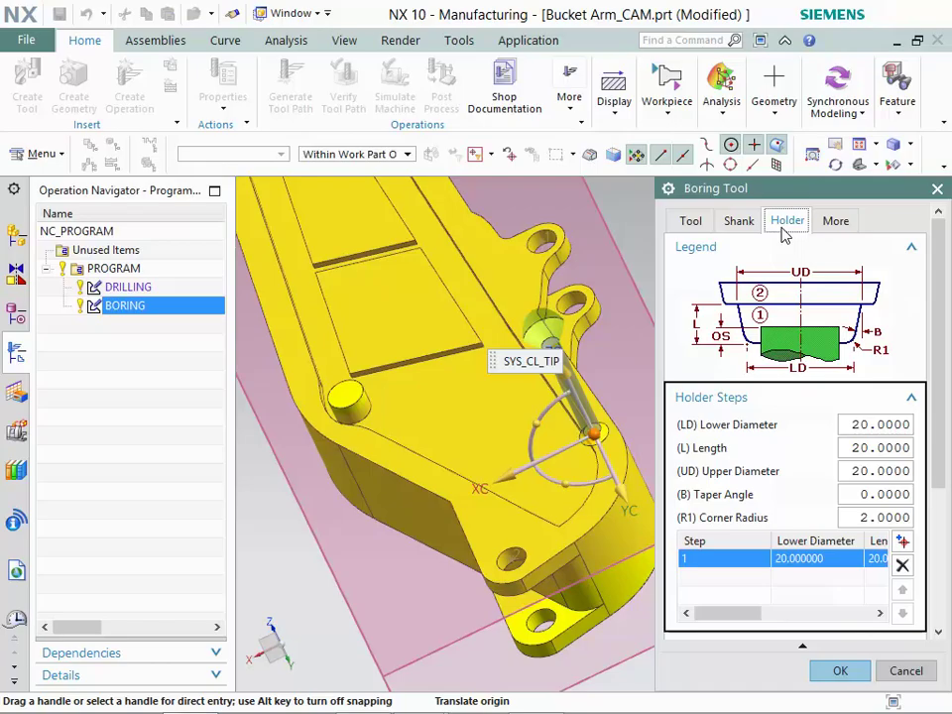
left_click(836, 670)
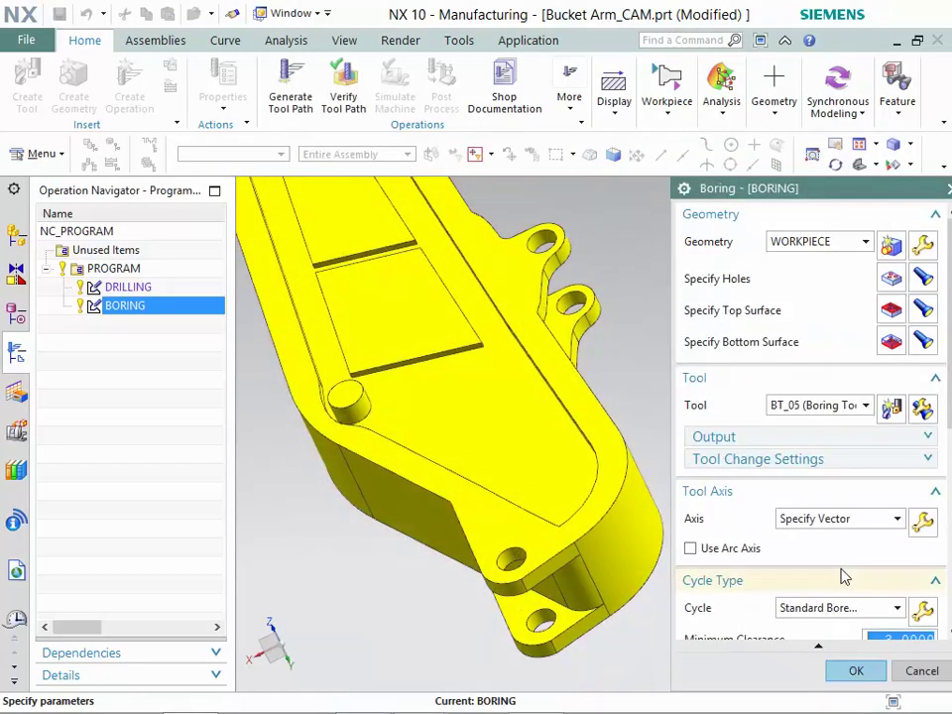
Set the boring operation's tool axis to +ZM Axis.
left_click(897, 381)
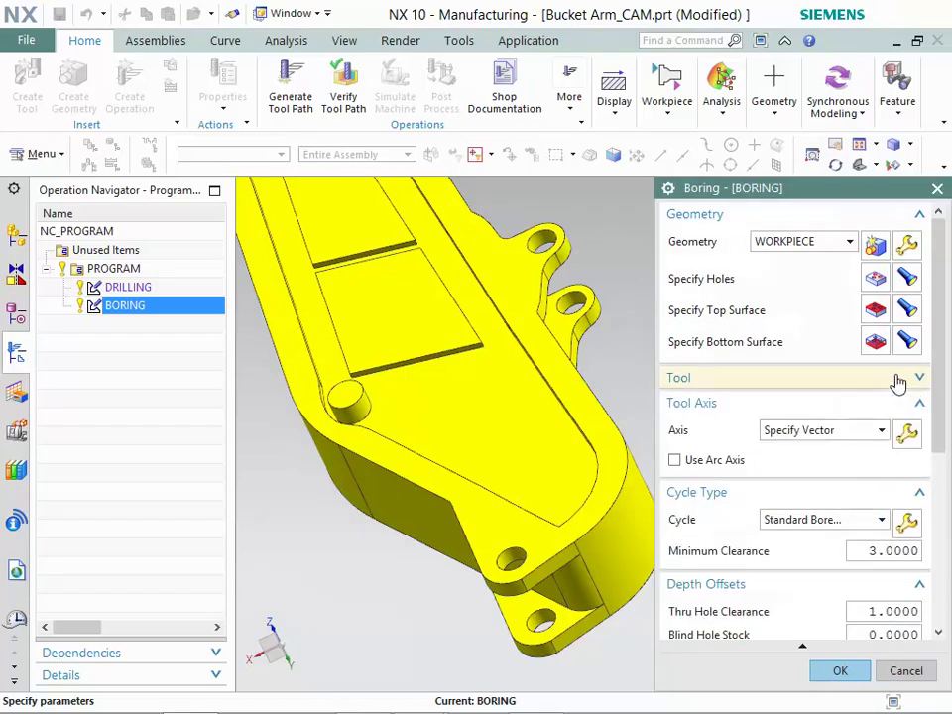
left_click(876, 432)
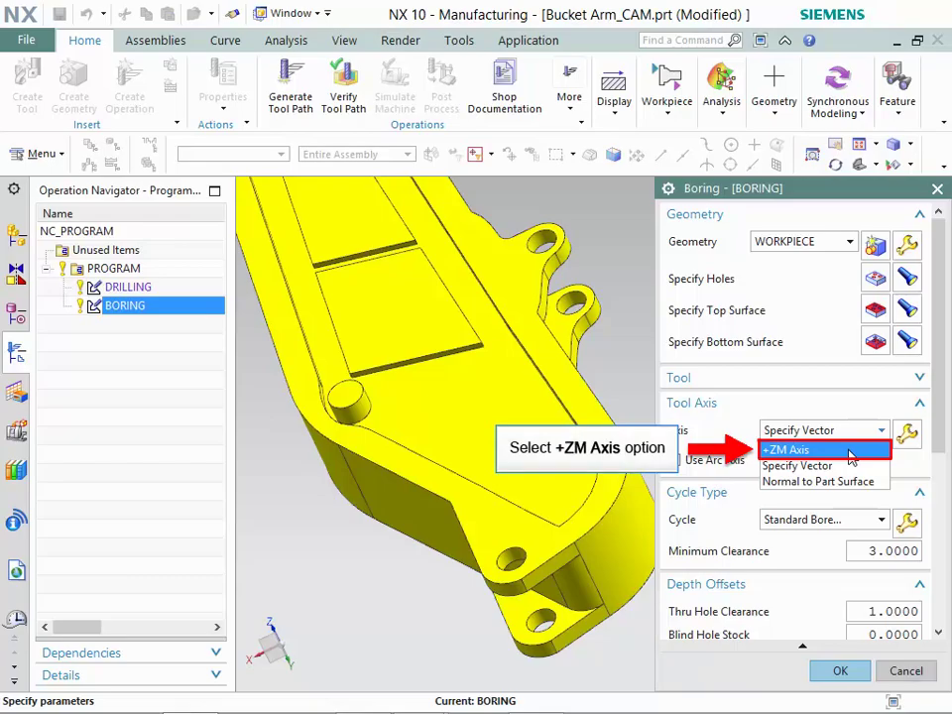
left_click(850, 451)
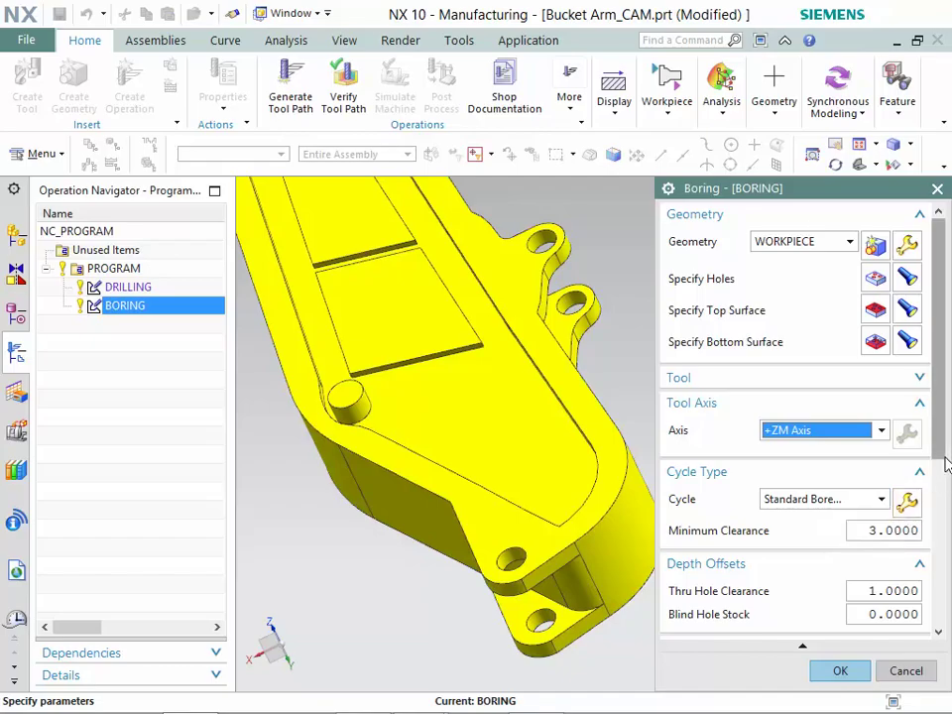
Display the clearance plane defined in the boring operation's avoidance settings.
left_click_drag(945, 463, 945, 632)
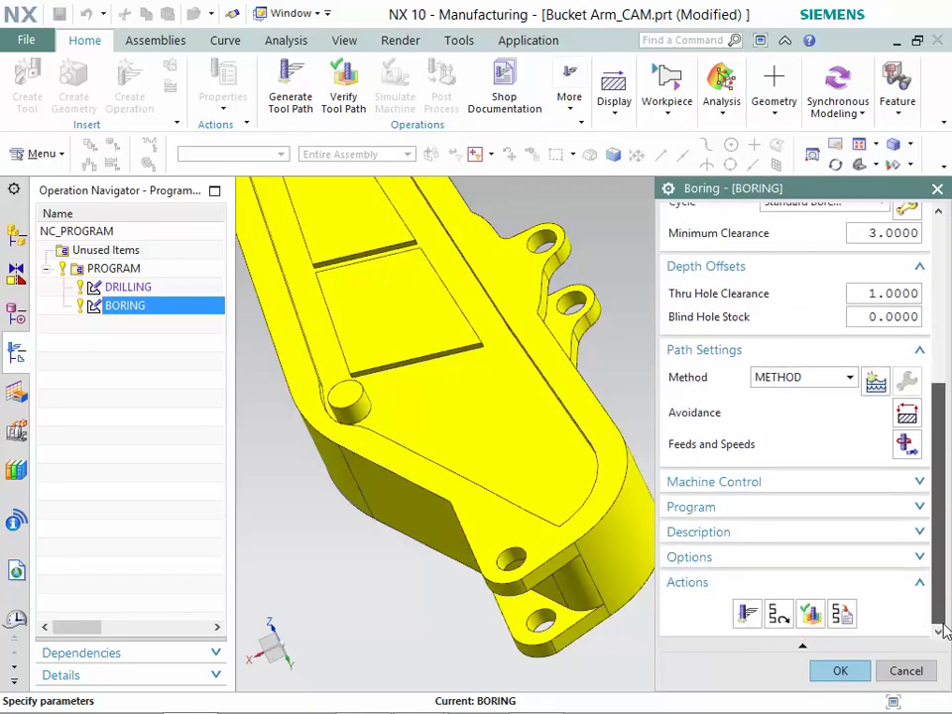
left_click(916, 422)
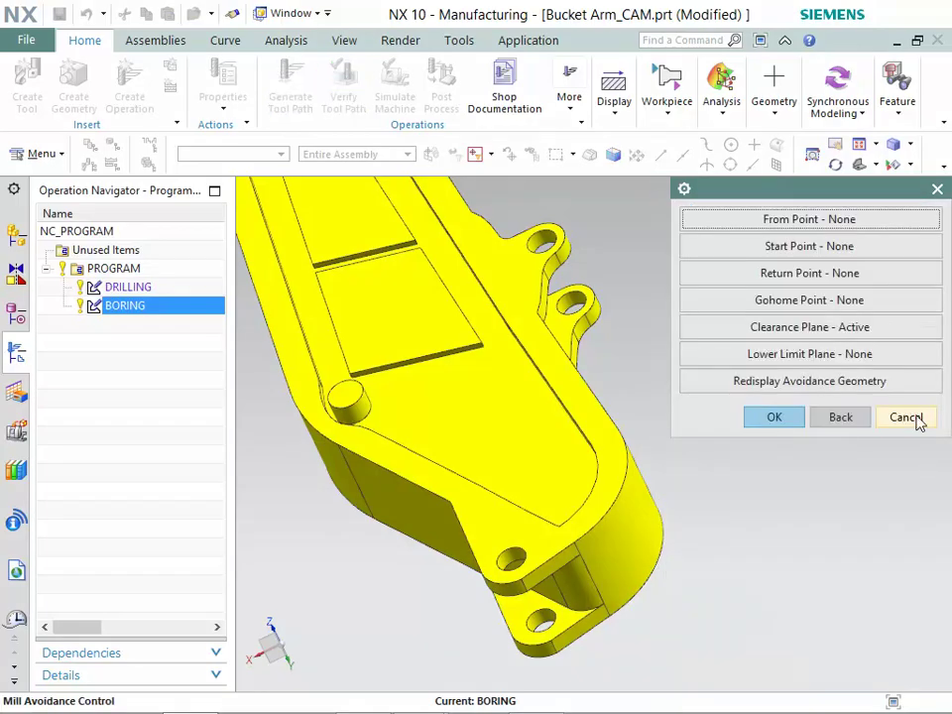
left_click(873, 339)
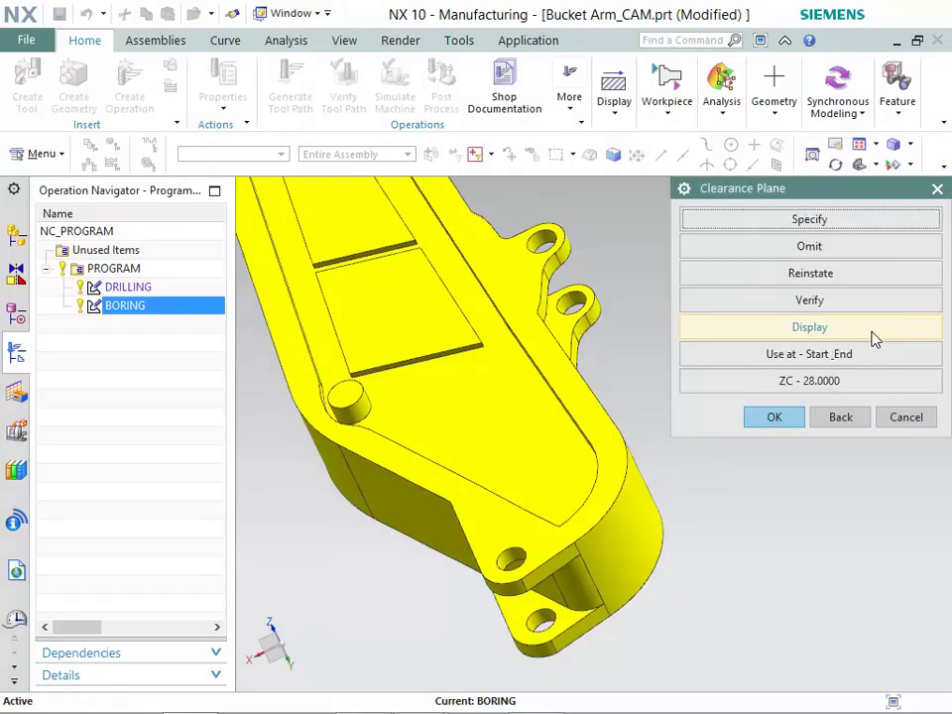
left_click(873, 340)
left_click(784, 425)
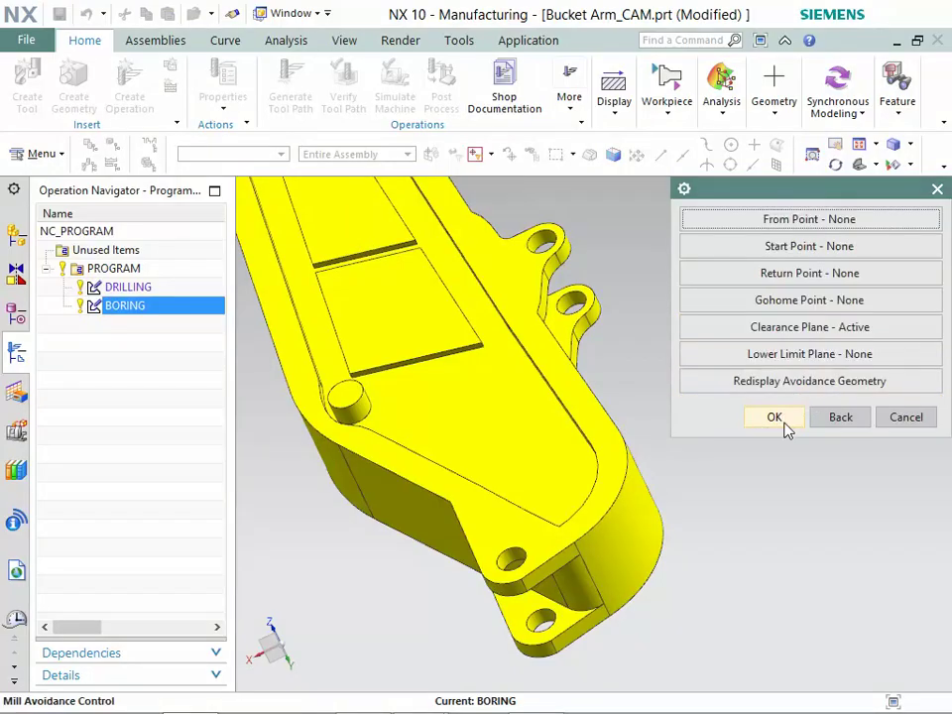
left_click(783, 425)
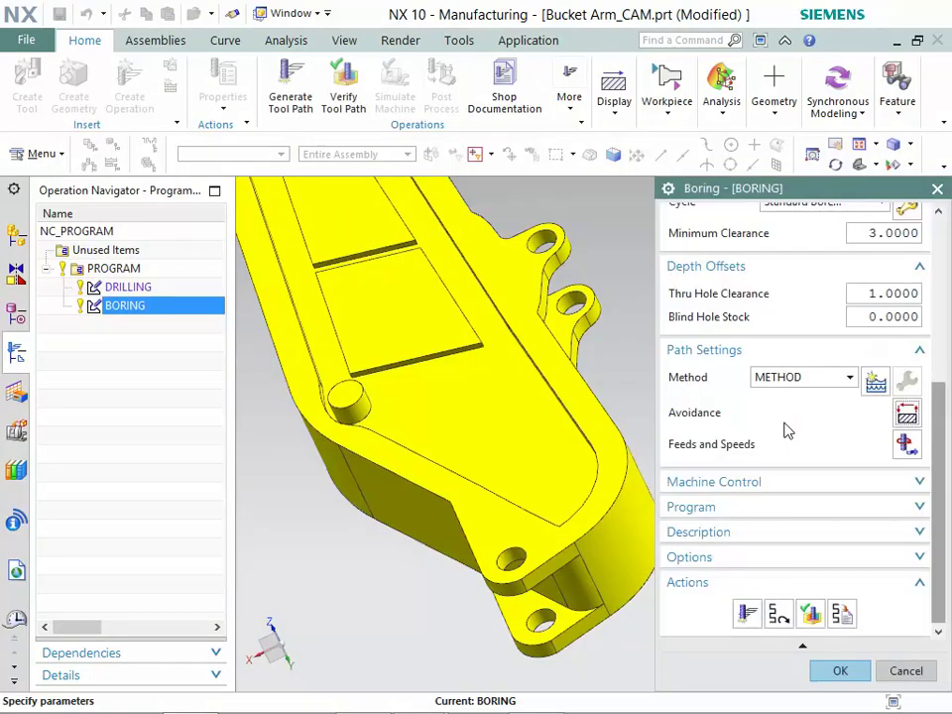
Review the boring operation's feeds and speeds and generate its tool path.
left_click(904, 448)
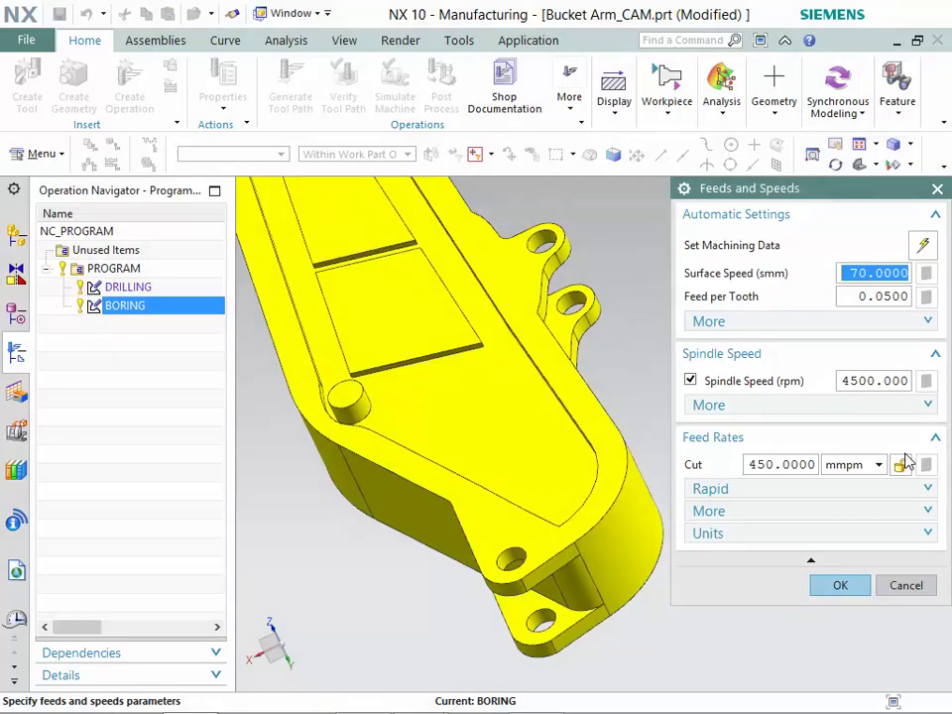
left_click(836, 586)
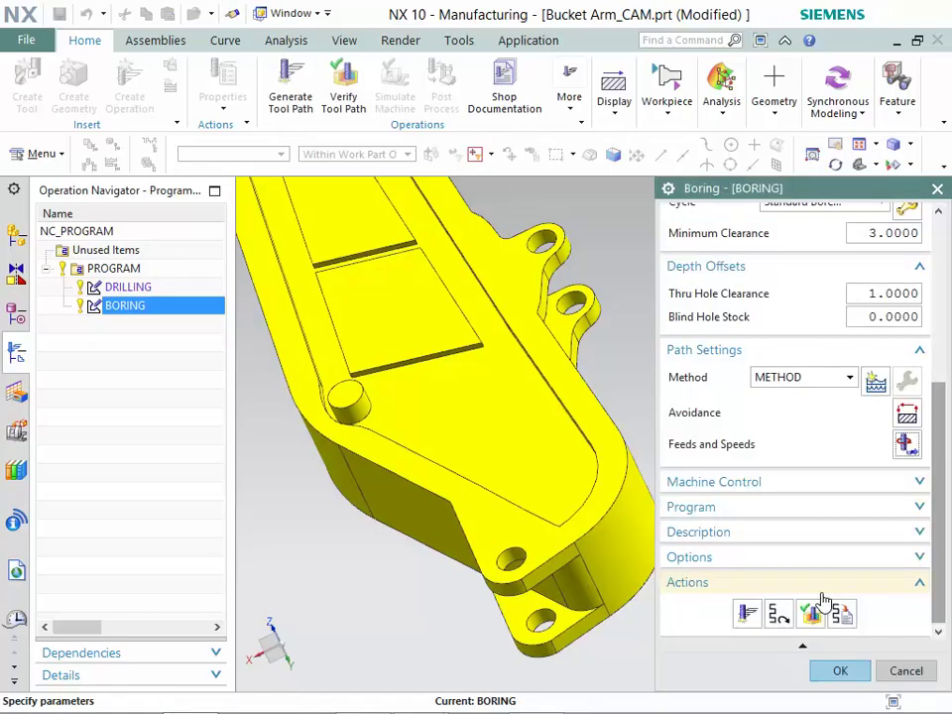
left_click(750, 617)
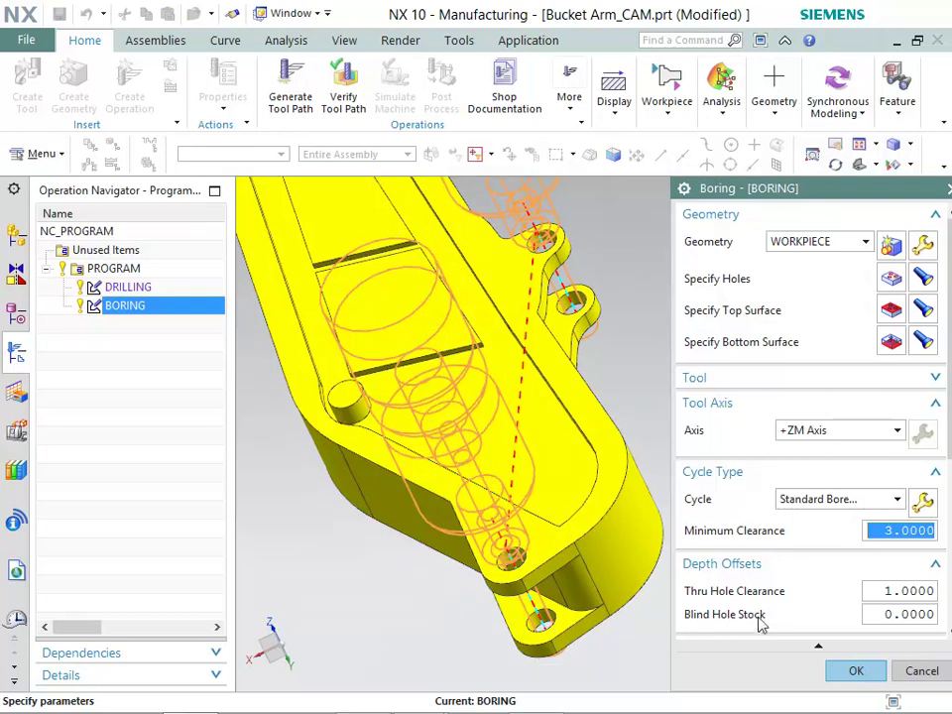
Verify the boring tool path by playing the 3D Dynamic material removal simulation.
left_click_drag(950, 454, 949, 631)
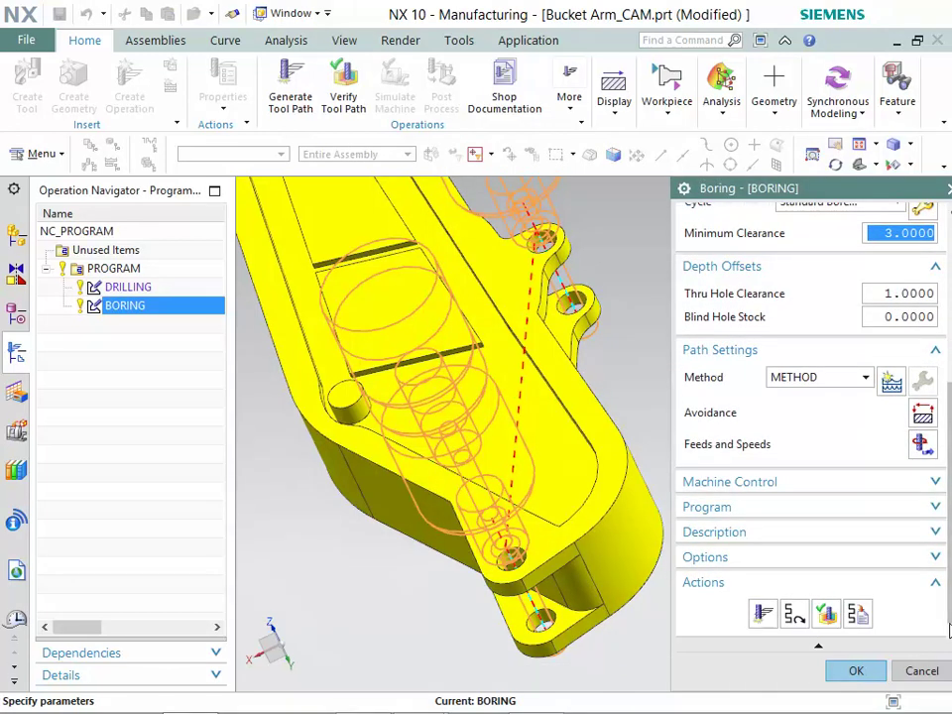
left_click(827, 615)
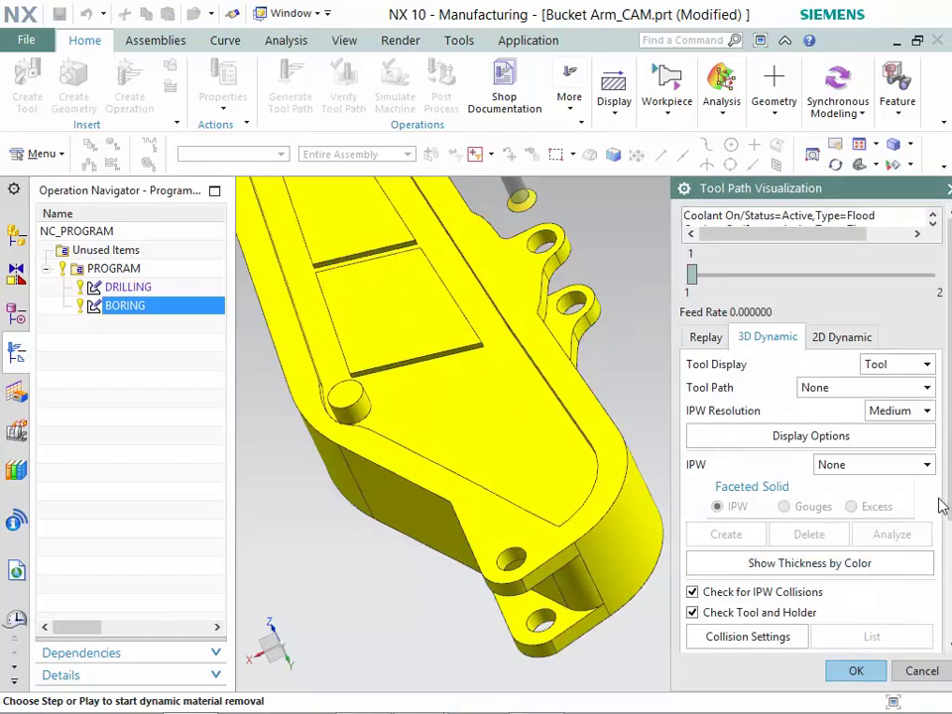
left_click_drag(949, 484, 949, 610)
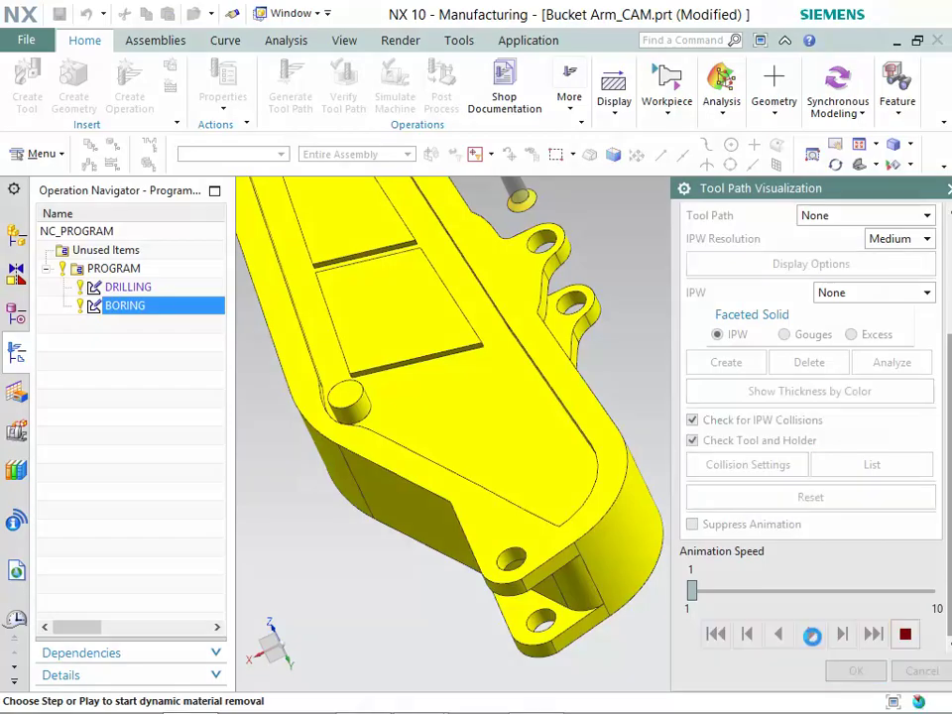
left_click(811, 635)
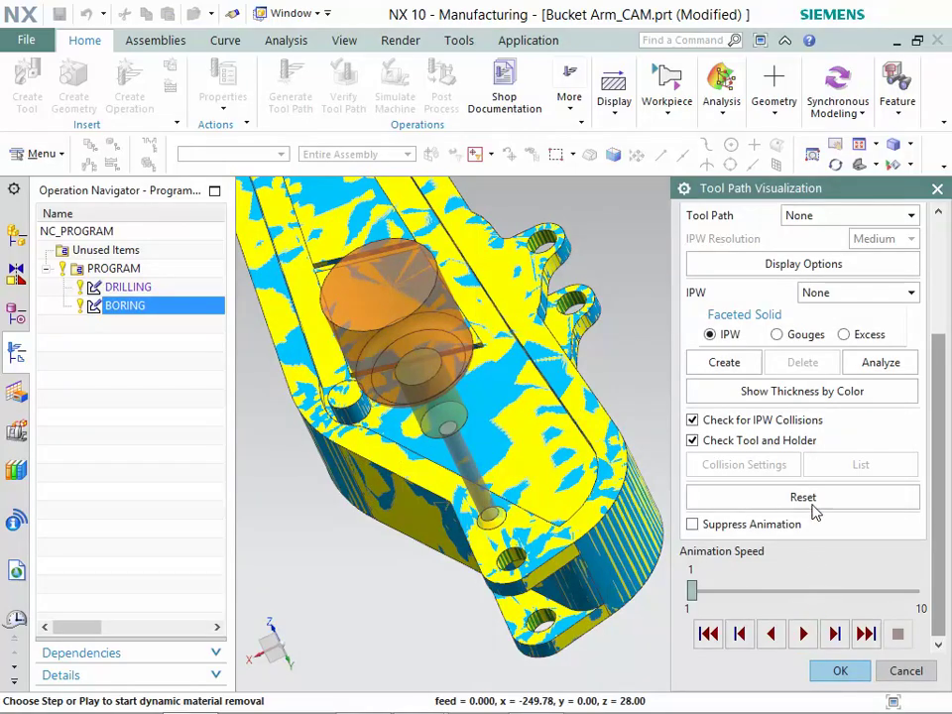
Show the bored part's thickness by color, measure the remaining material at the lower side lug hole, and accept the boring operation.
left_click(829, 392)
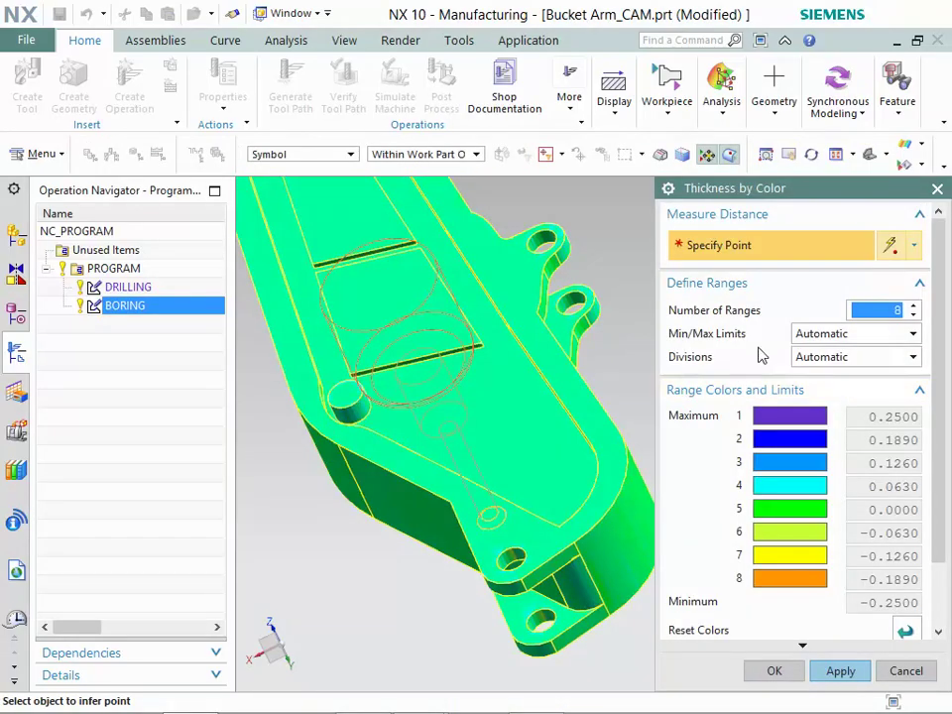
left_click(576, 296)
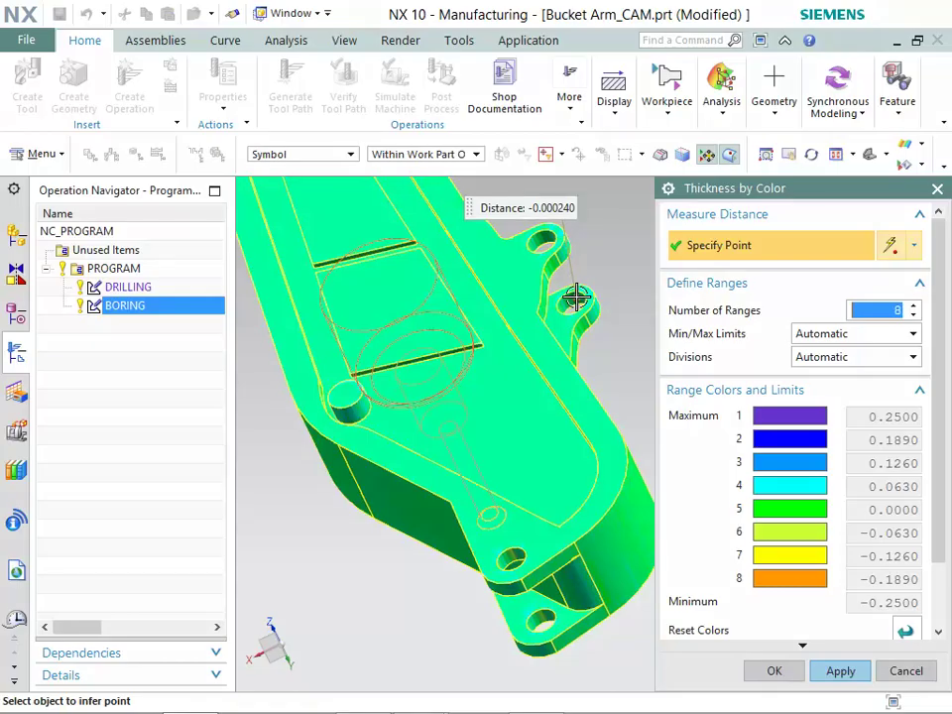
left_click(792, 671)
left_click(834, 675)
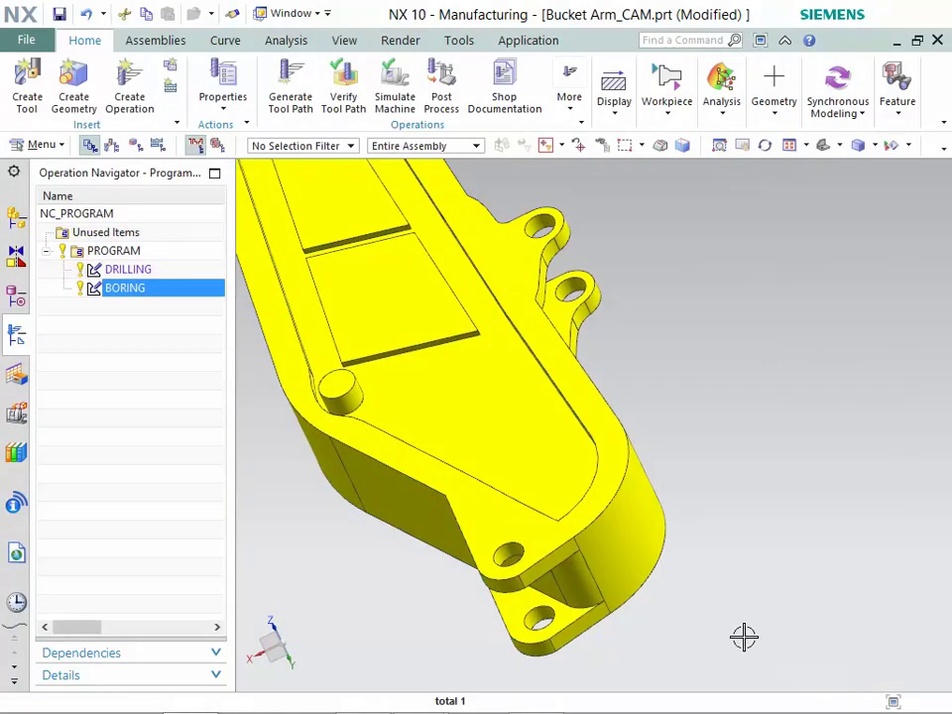
Verify the tool paths of the whole PROGRAM group by playing the 3D Dynamic material removal simulation.
right_click(124, 252)
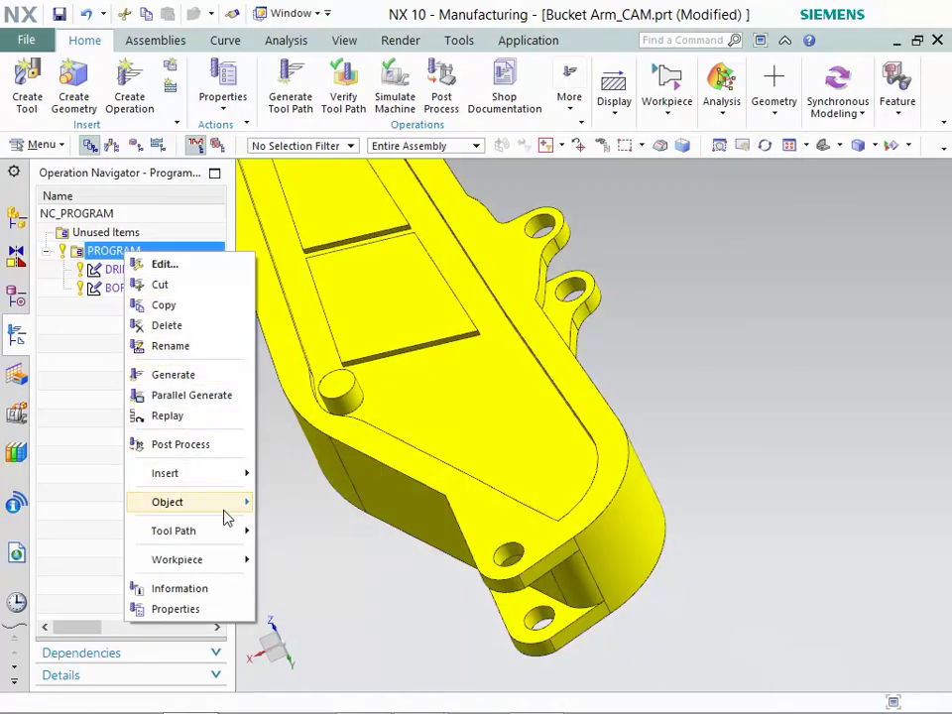
mouse_move(236, 535)
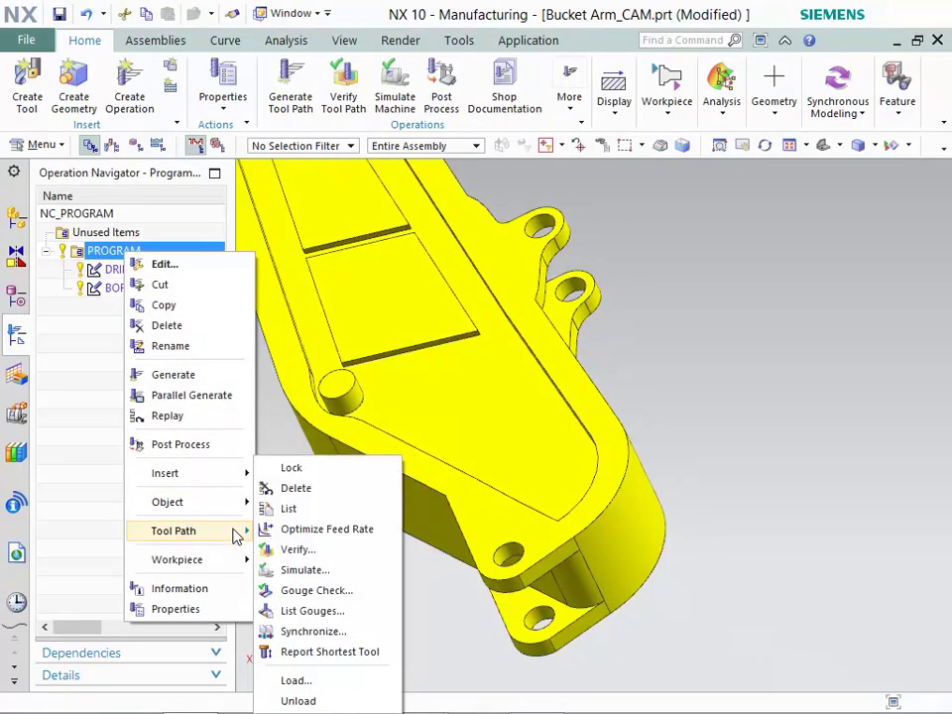
left_click(290, 552)
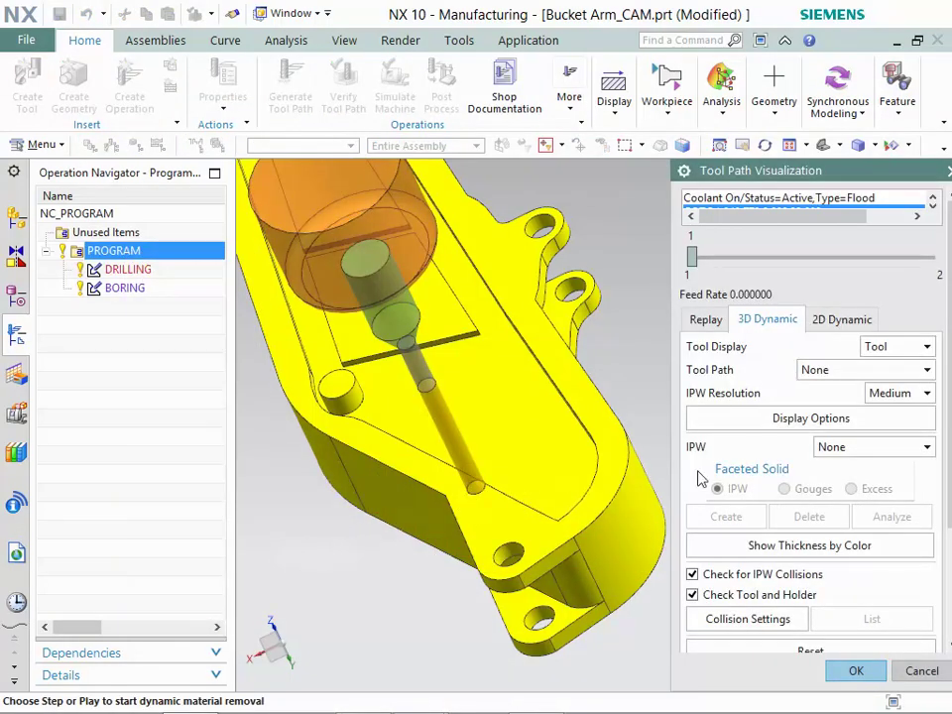
left_click_drag(949, 416, 949, 541)
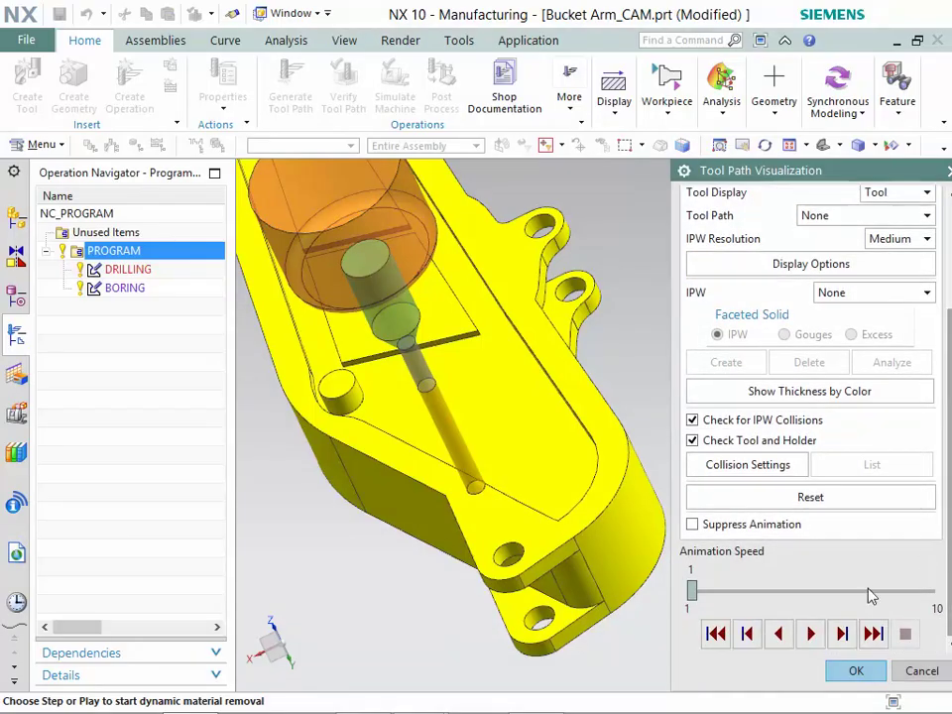
left_click(808, 636)
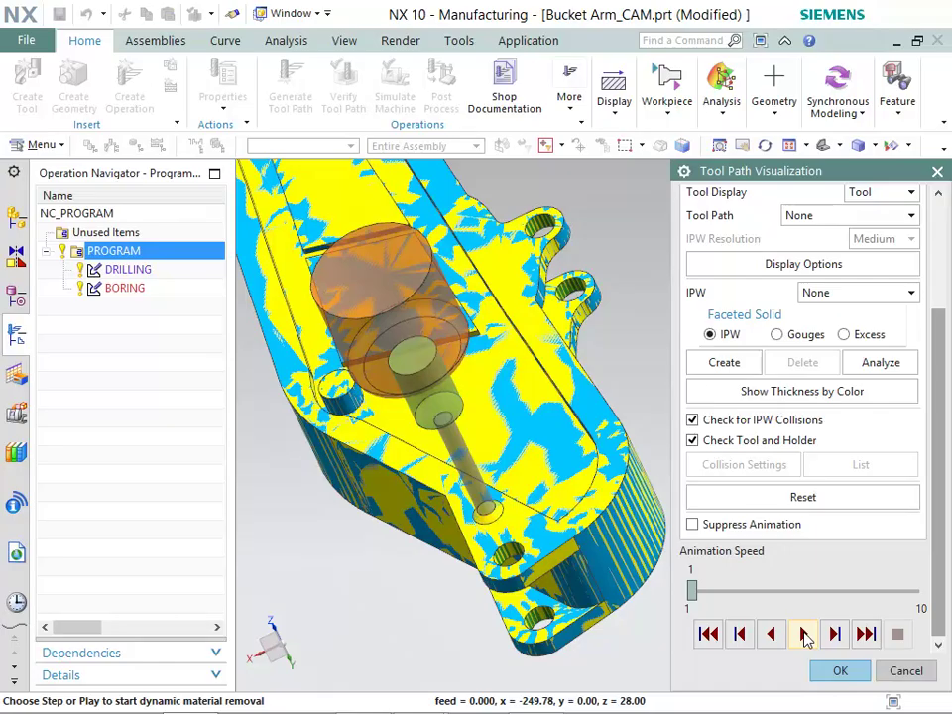
left_click(839, 670)
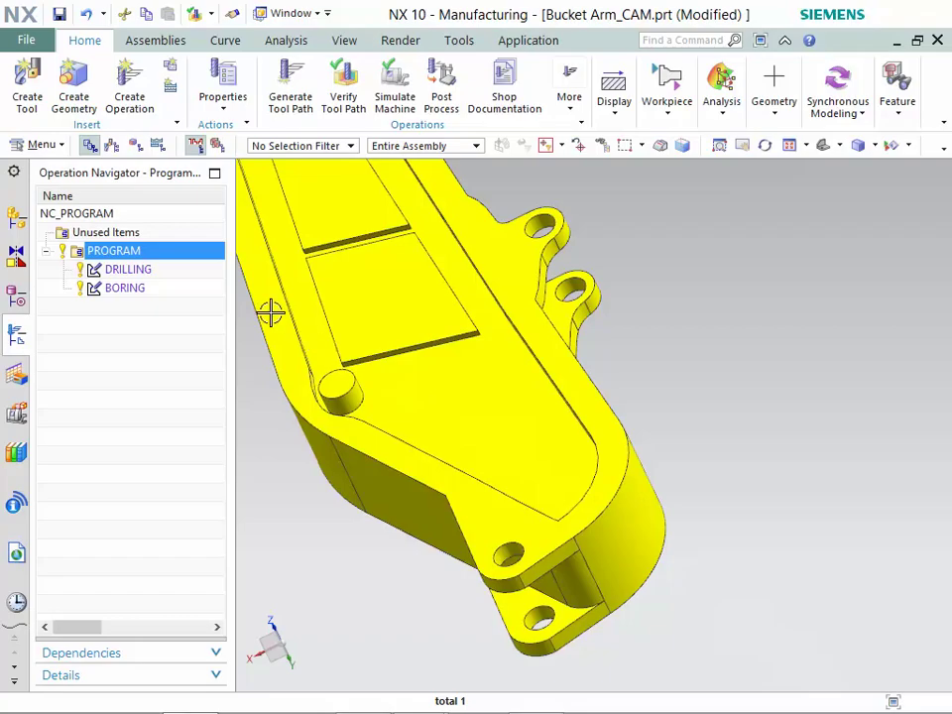
Review the PROGRAM group's tool path details and machining time, and output its NC code with the MILL_5_AXIS postprocessor.
left_click_drag(232, 294, 645, 356)
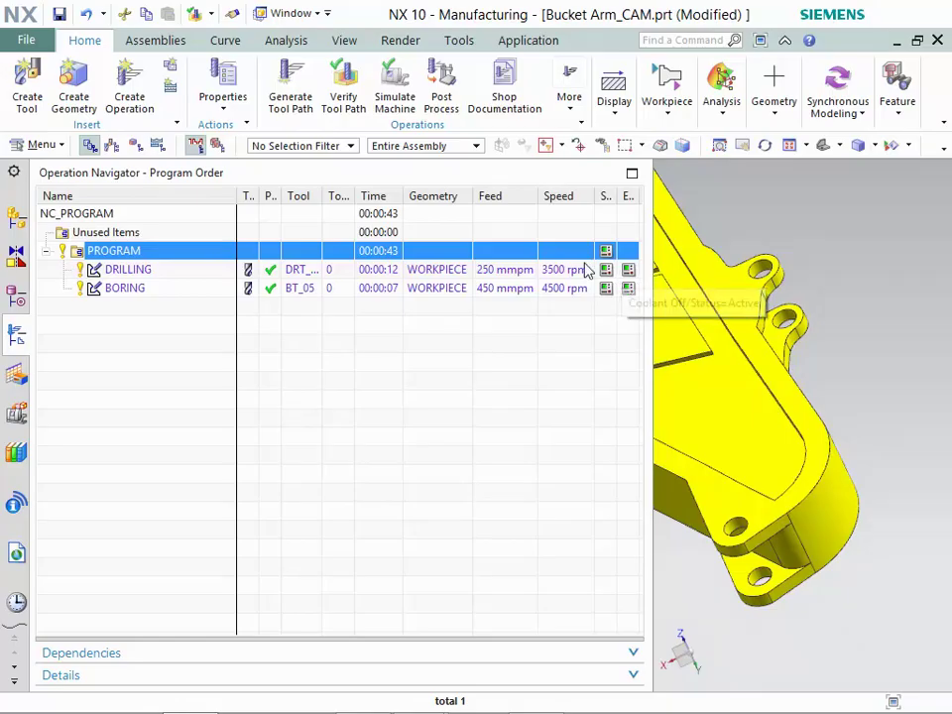
mouse_move(404, 252)
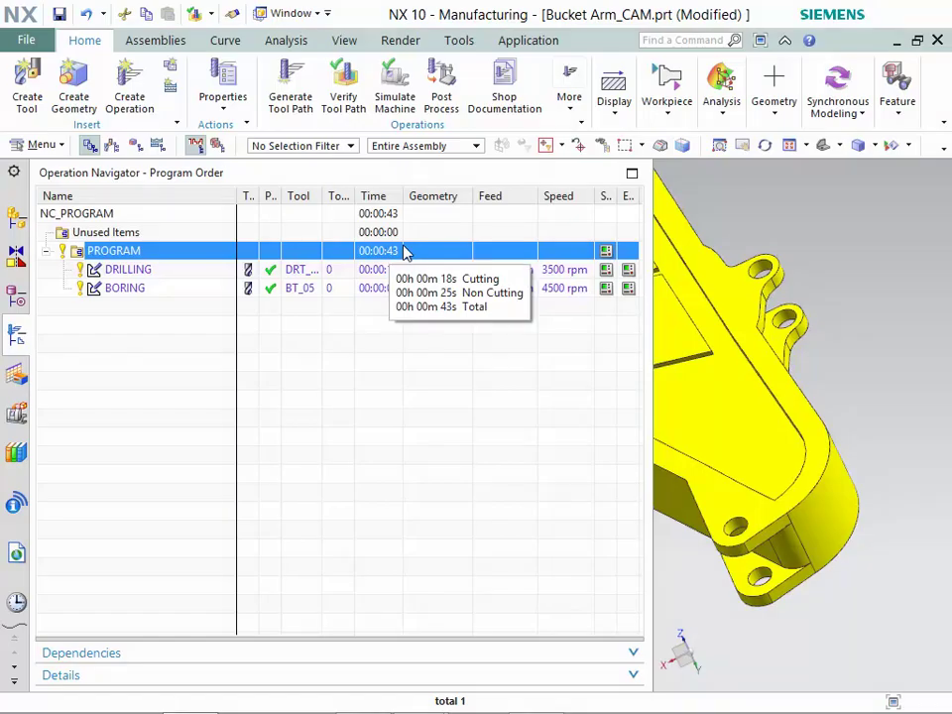
right_click(140, 254)
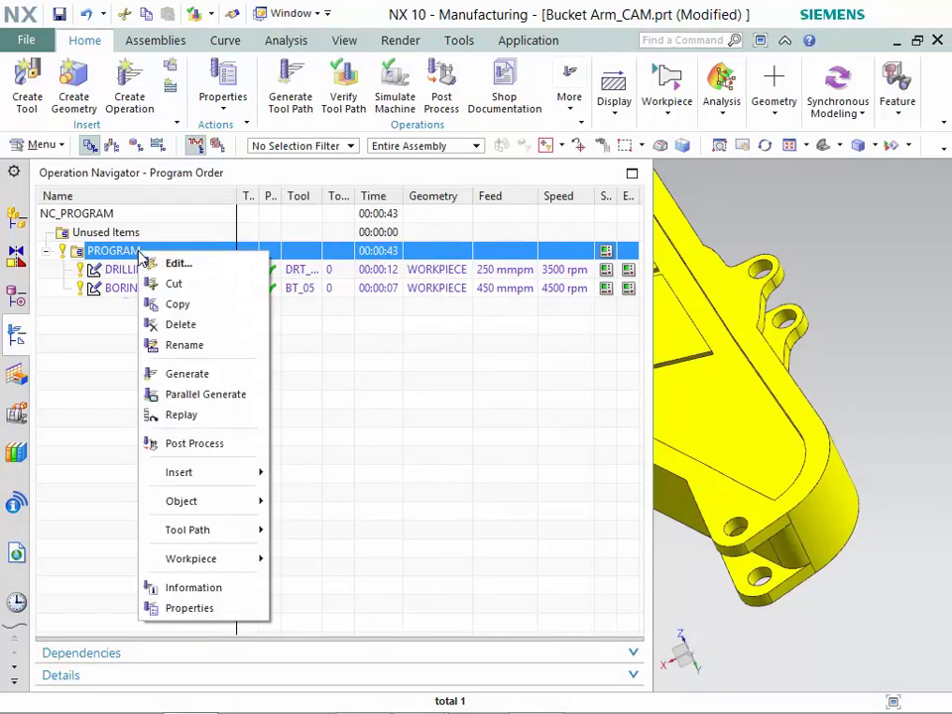
left_click(195, 444)
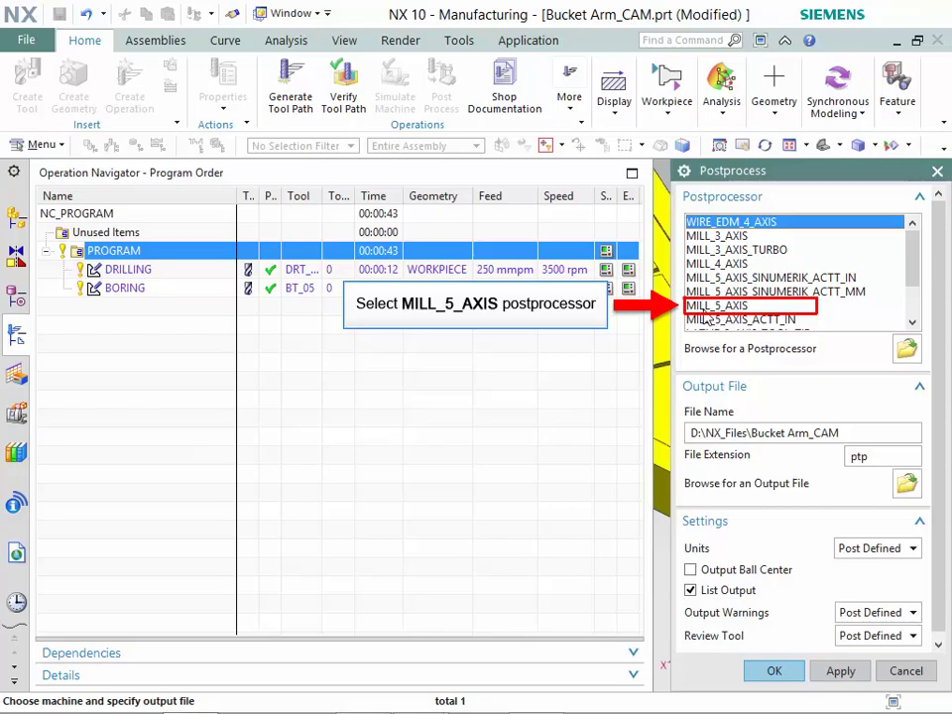
left_click(706, 307)
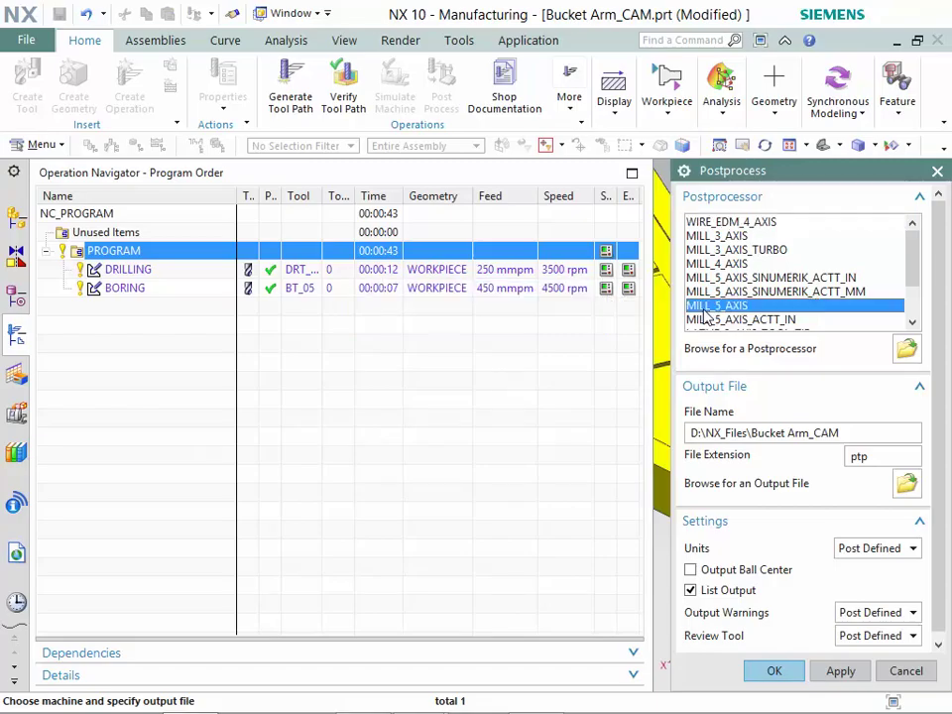
left_click(754, 672)
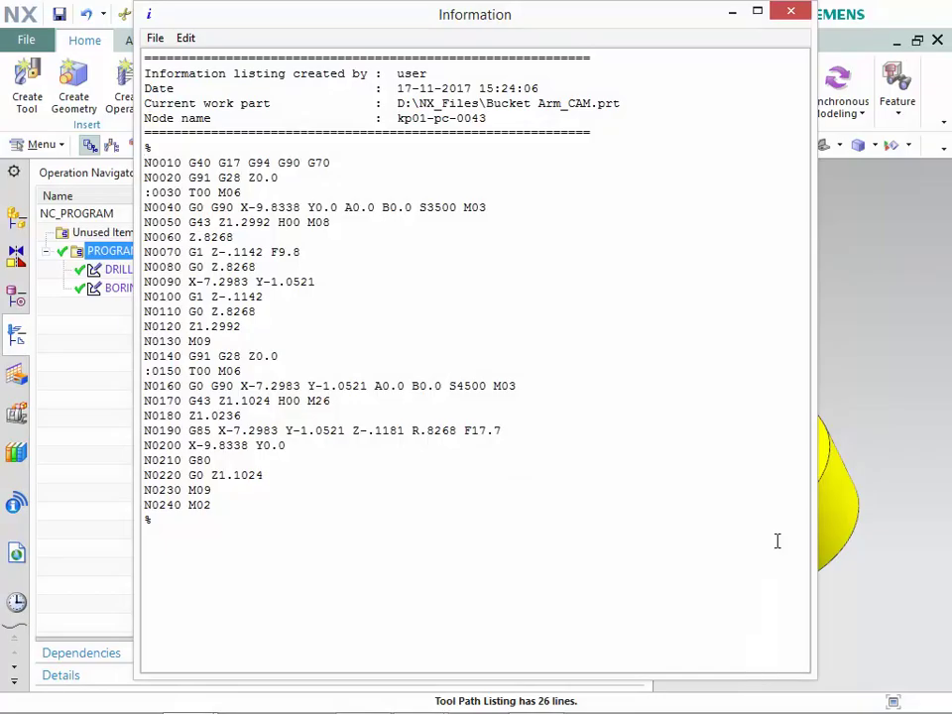
Close the NC code listing and the Bucket Arm_CAM part.
left_click(791, 11)
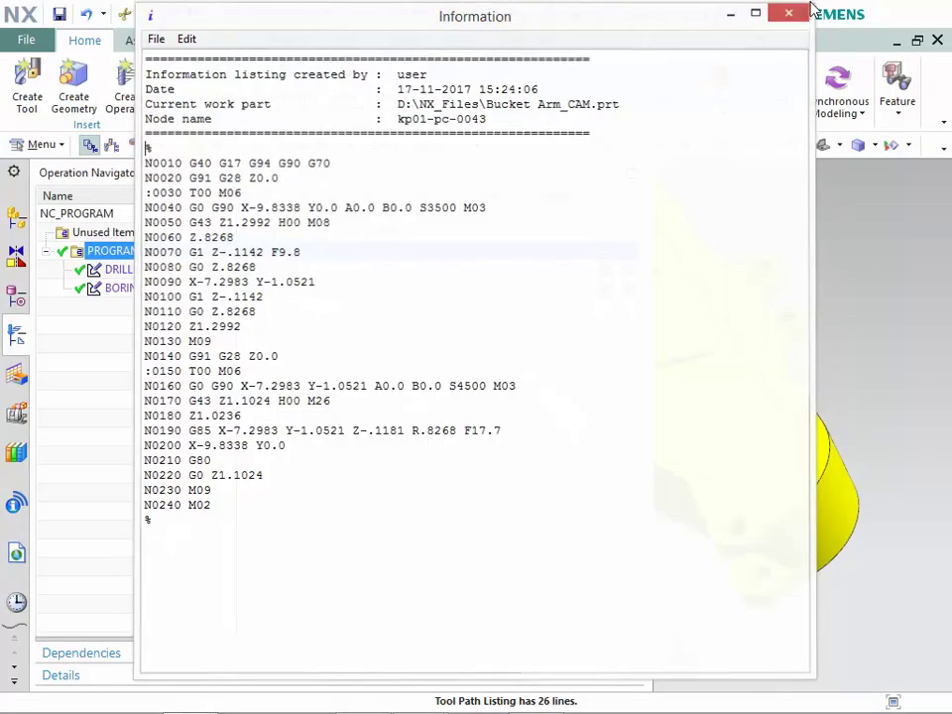
left_click(937, 40)
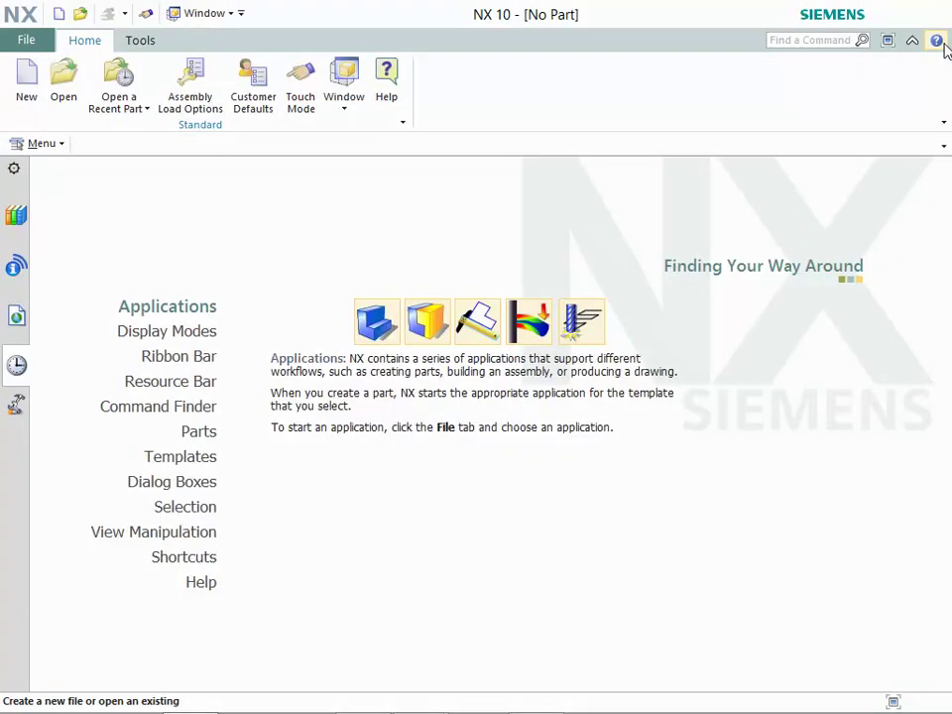